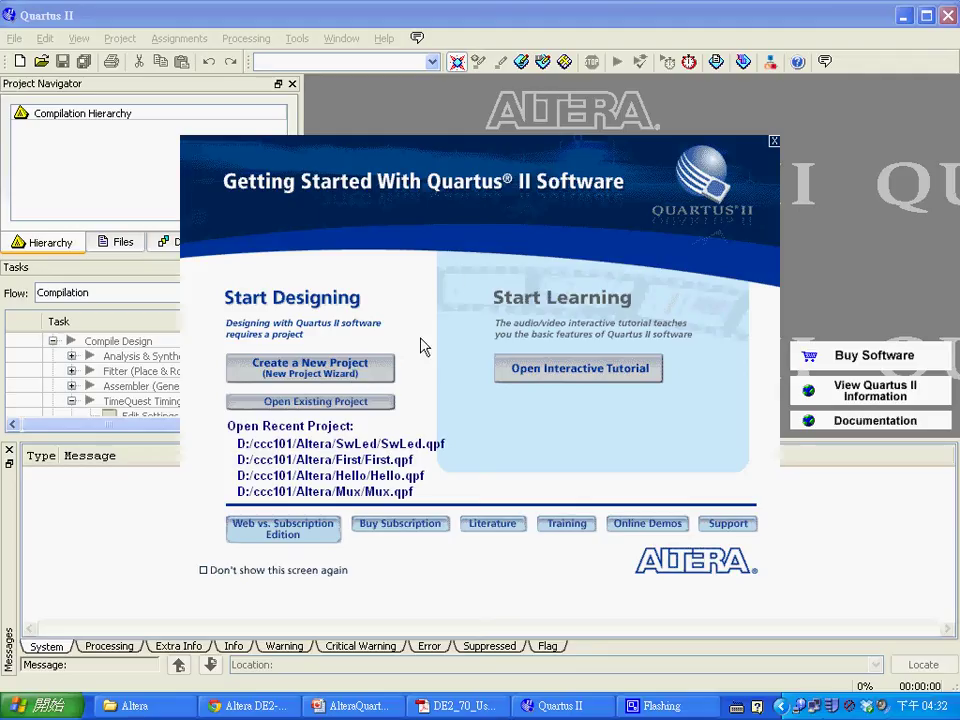
- Start a new project in the New Project Wizard and browse to the ccc101/Altera folder on drive D for its working directory
left_click(369, 378)
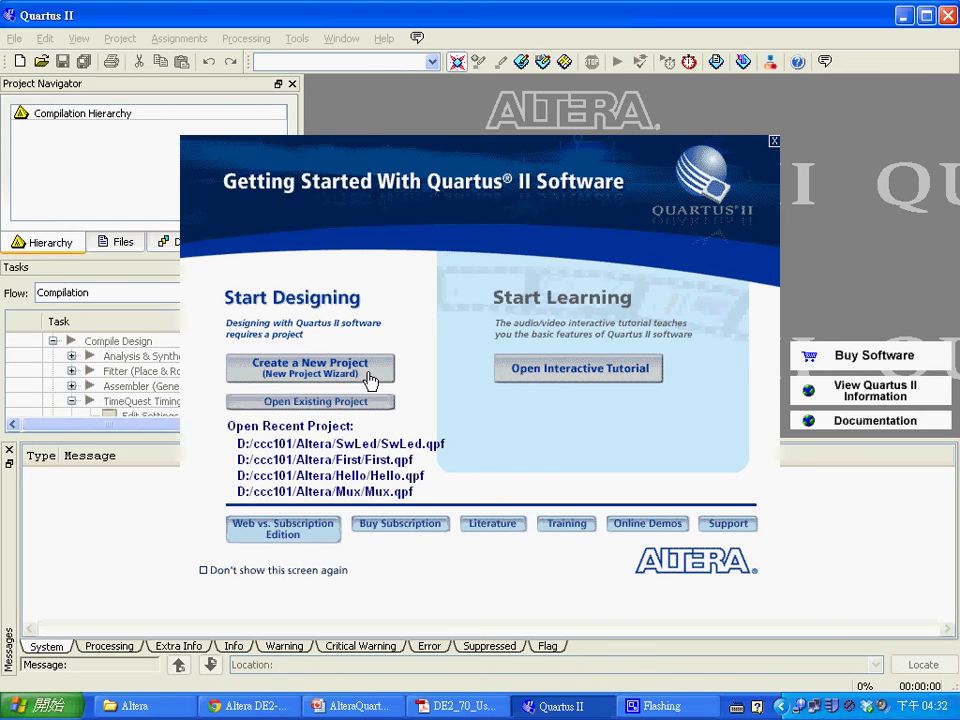
left_click(598, 621)
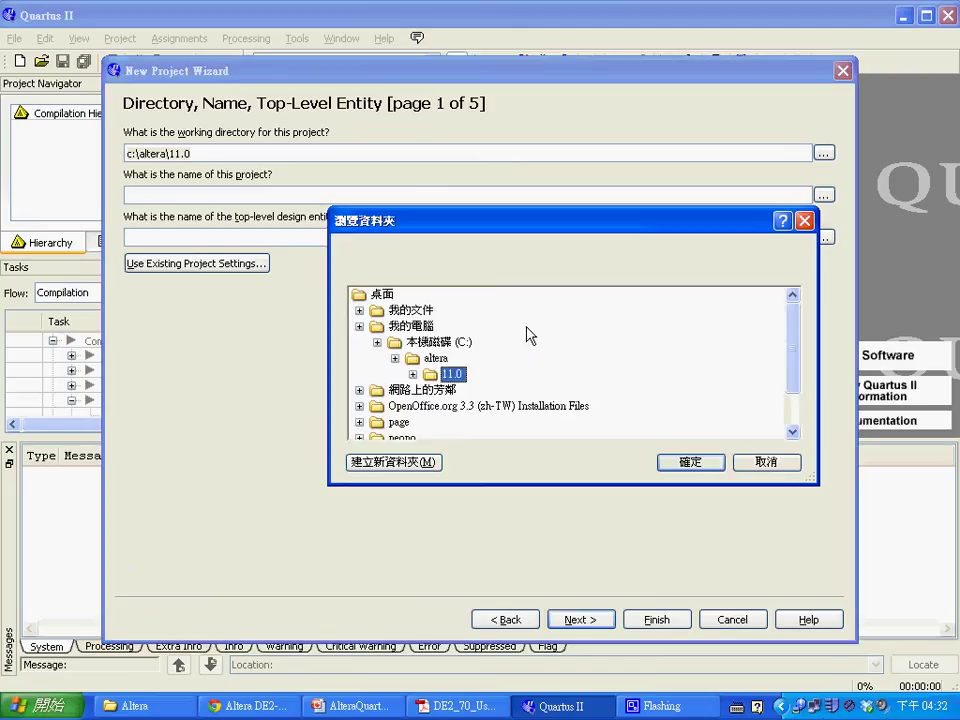
left_click(396, 406)
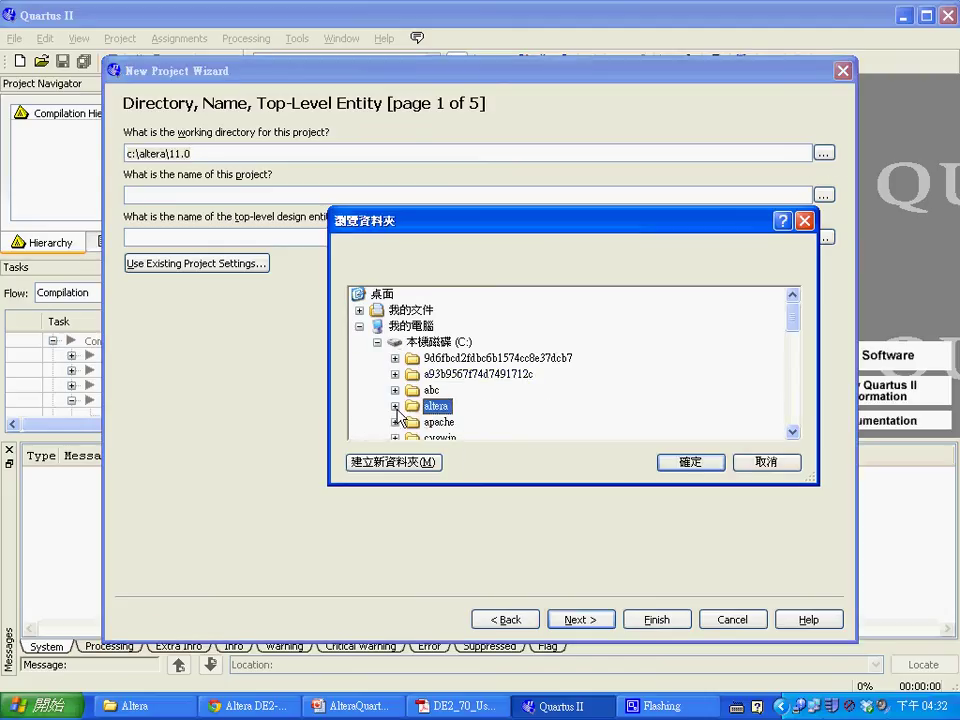
left_click(377, 342)
left_click(376, 358)
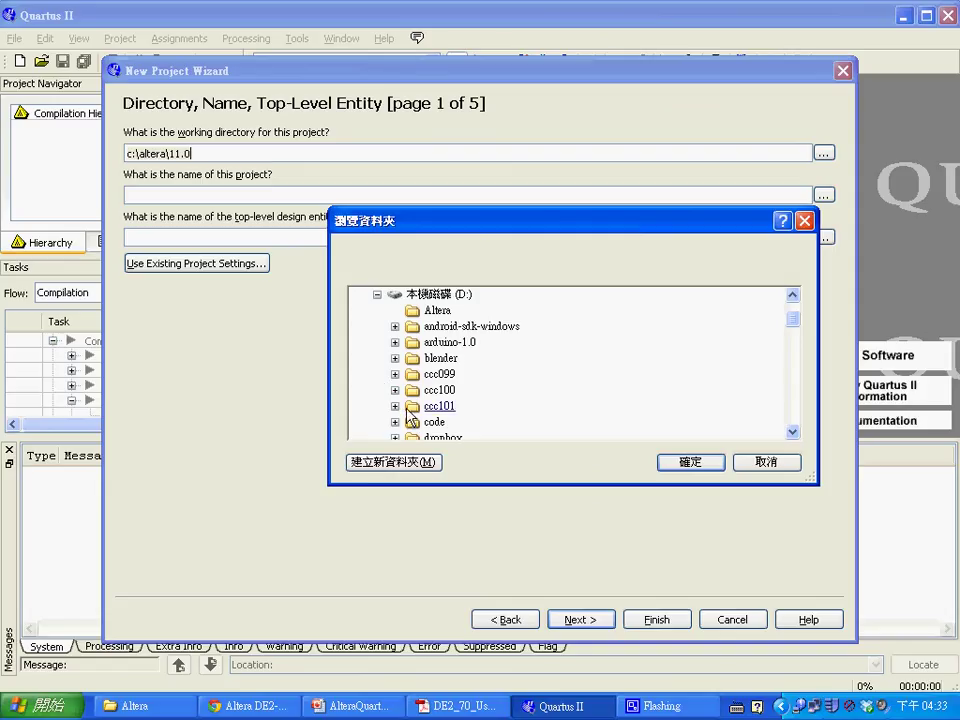
left_click(395, 406)
double_click(455, 311)
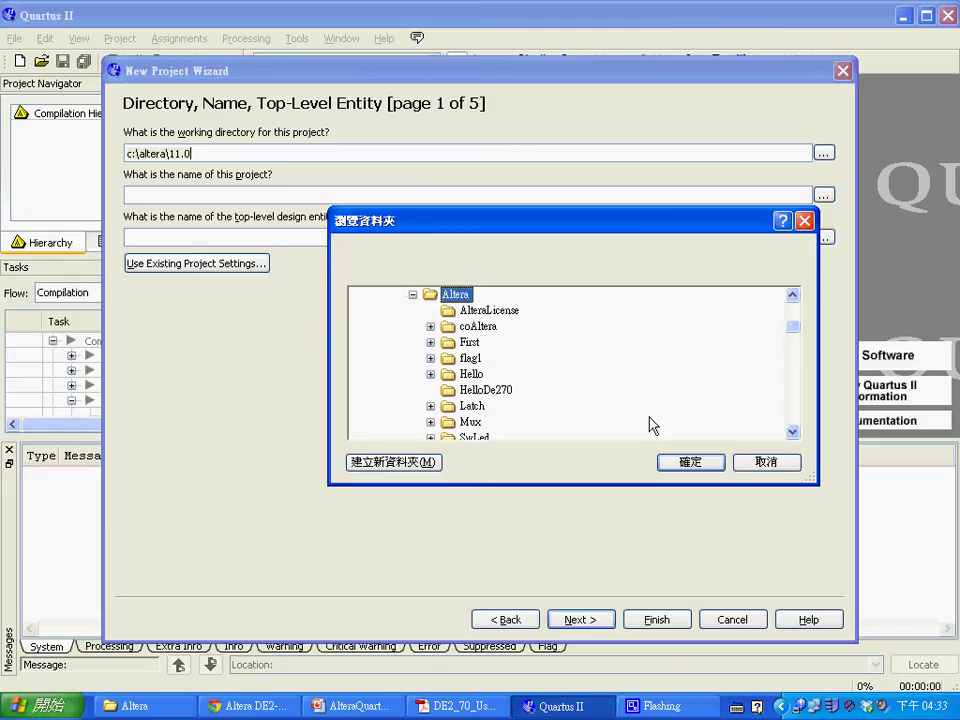
- Create a new folder named SwitchLed inside the Altera folder and choose it as the project's working directory
left_click(429, 464)
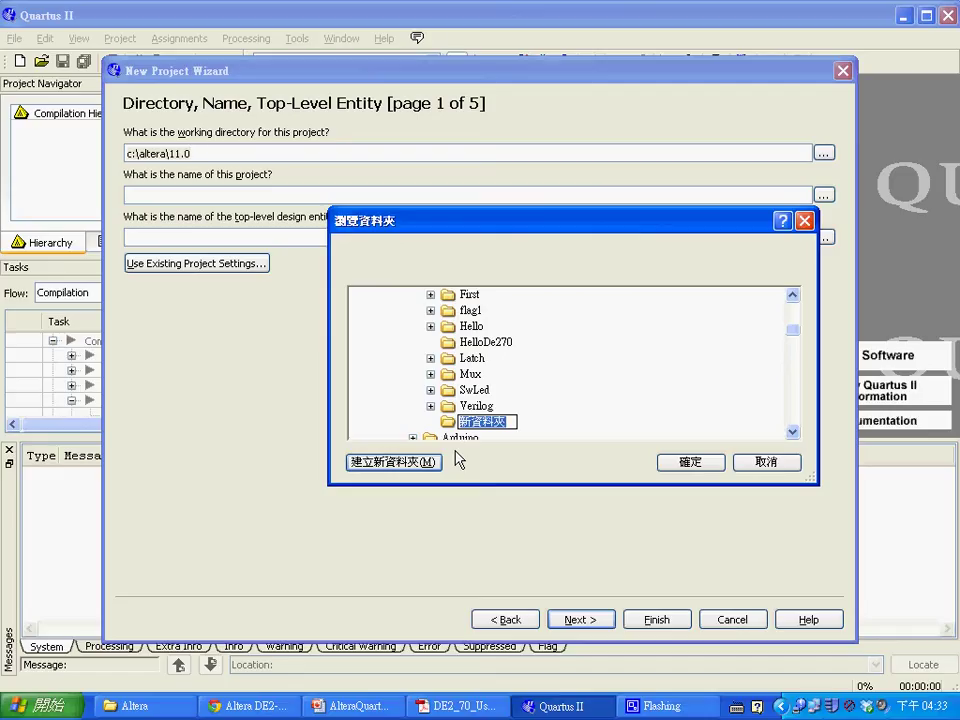
type("s")
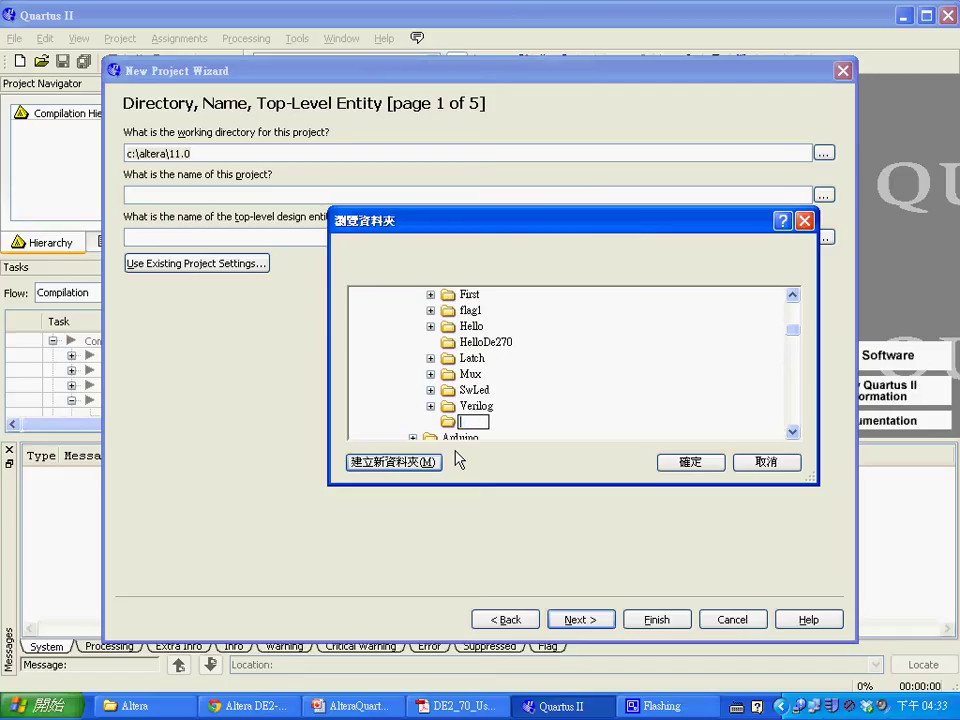
type("witchLed")
key("Return")
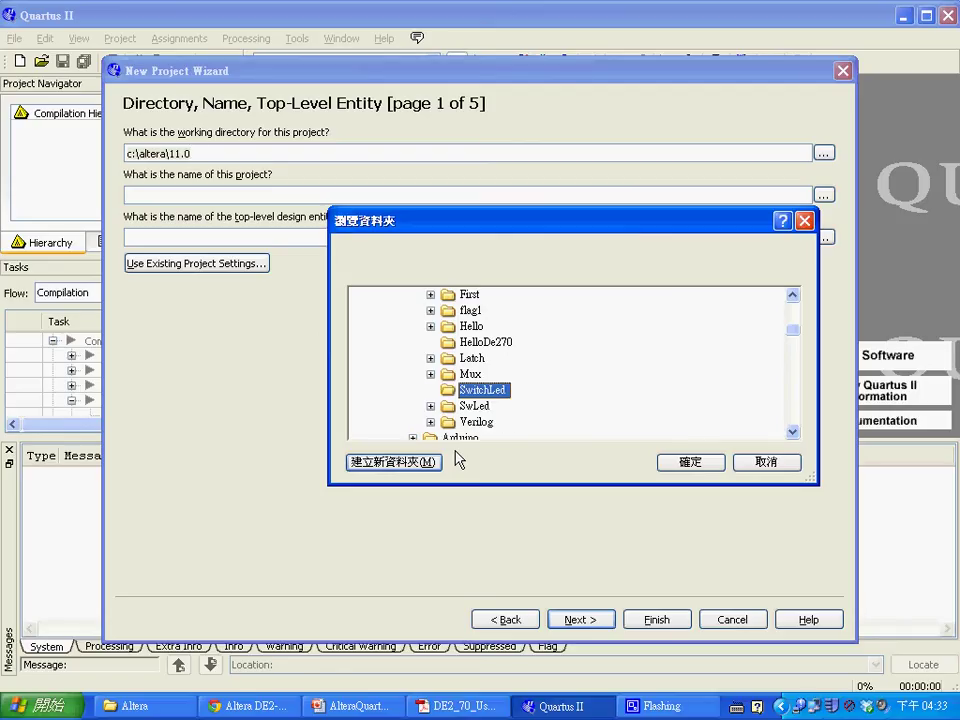
left_click(679, 463)
- Name the project SwitchLed, matching its working folder, and continue past the file page without adding design files
left_click(340, 197)
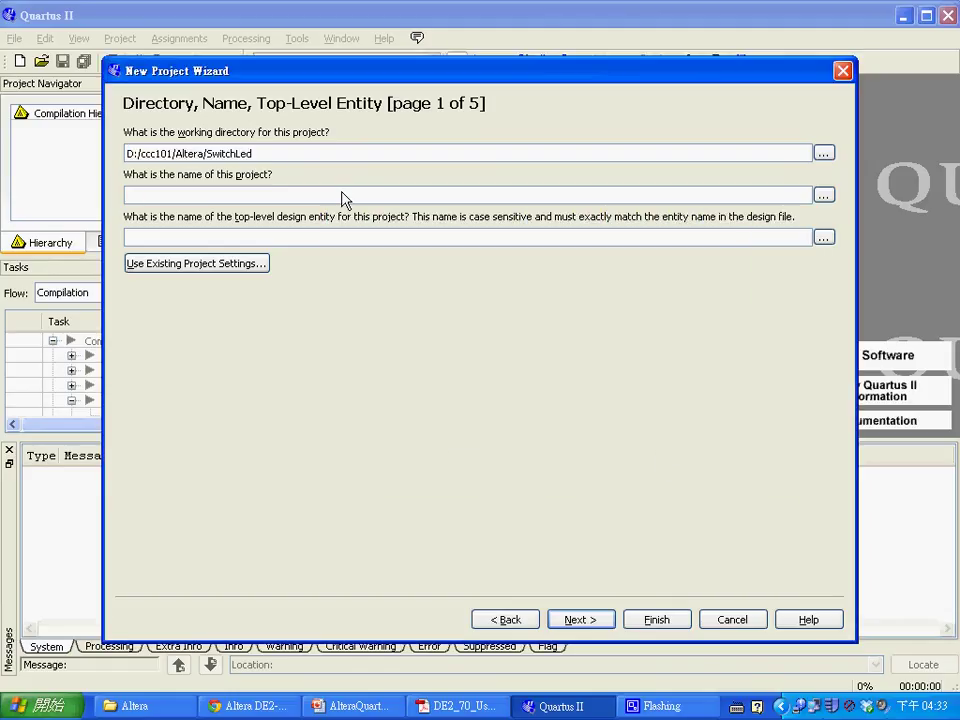
left_click_drag(262, 153, 207, 157)
key("ctrl+c")
left_click(230, 195)
key("ctrl+v")
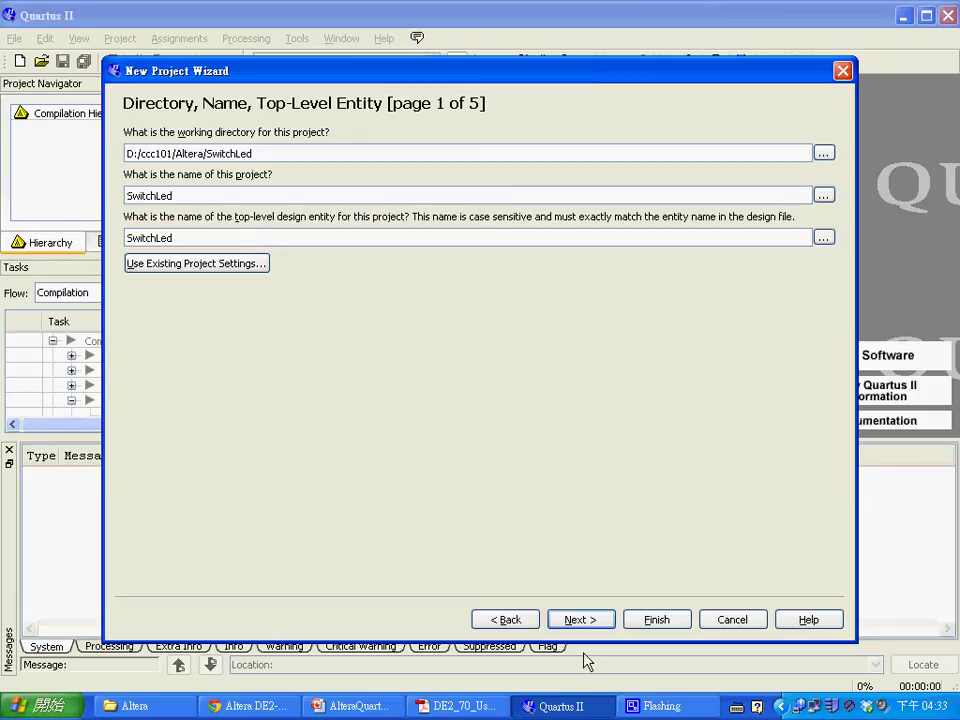
left_click(582, 621)
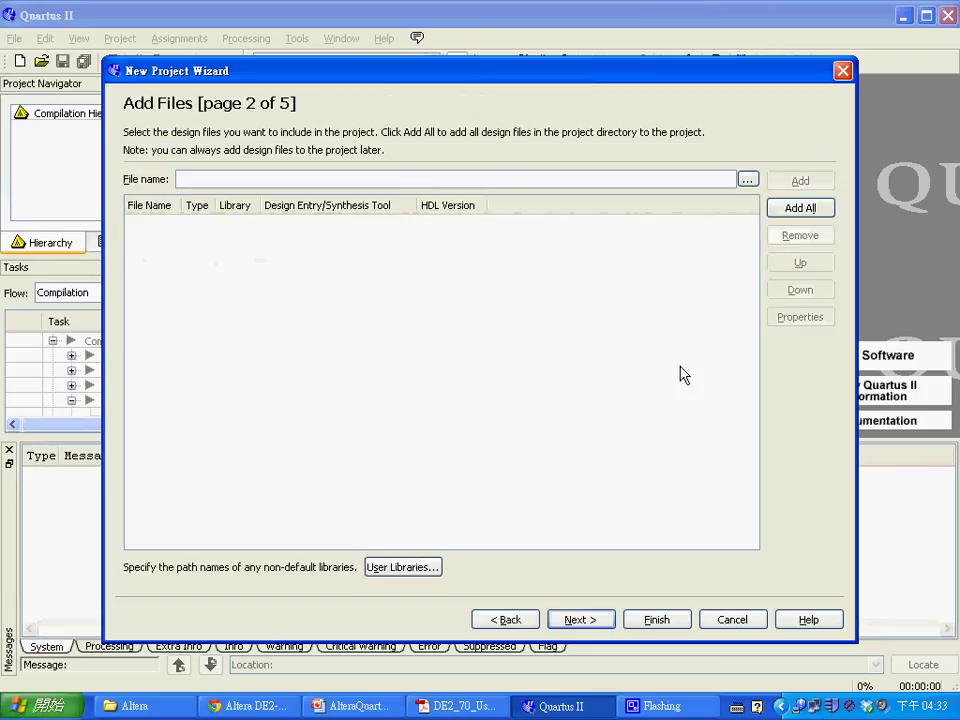
left_click(600, 621)
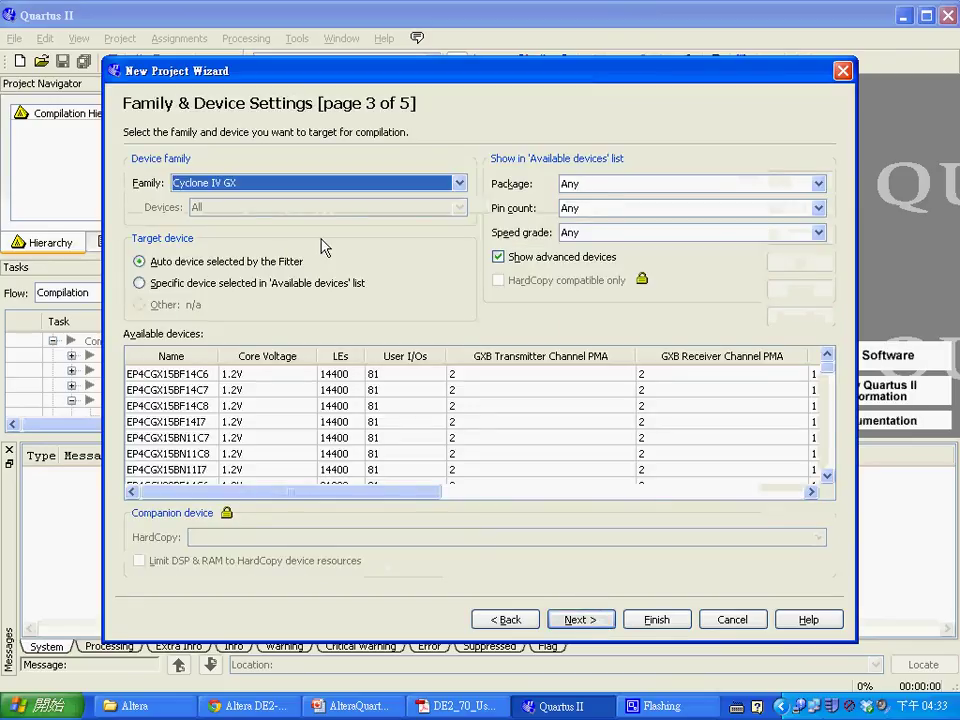
- Set the device family to Cyclone II and select EP2C70F896C6 as the specific target device
left_click(448, 190)
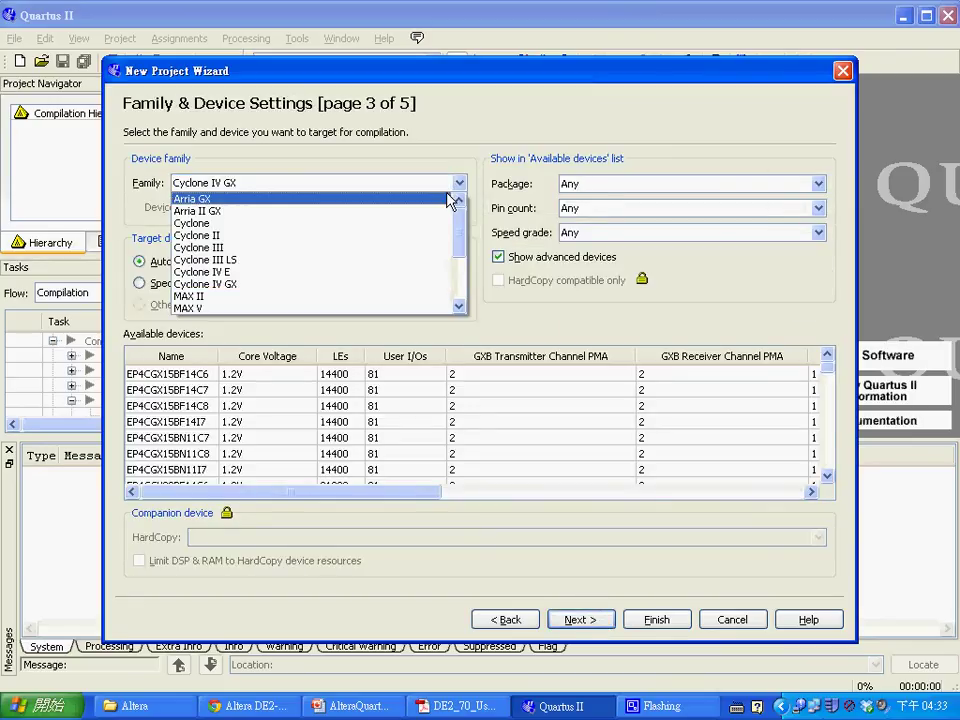
left_click(444, 237)
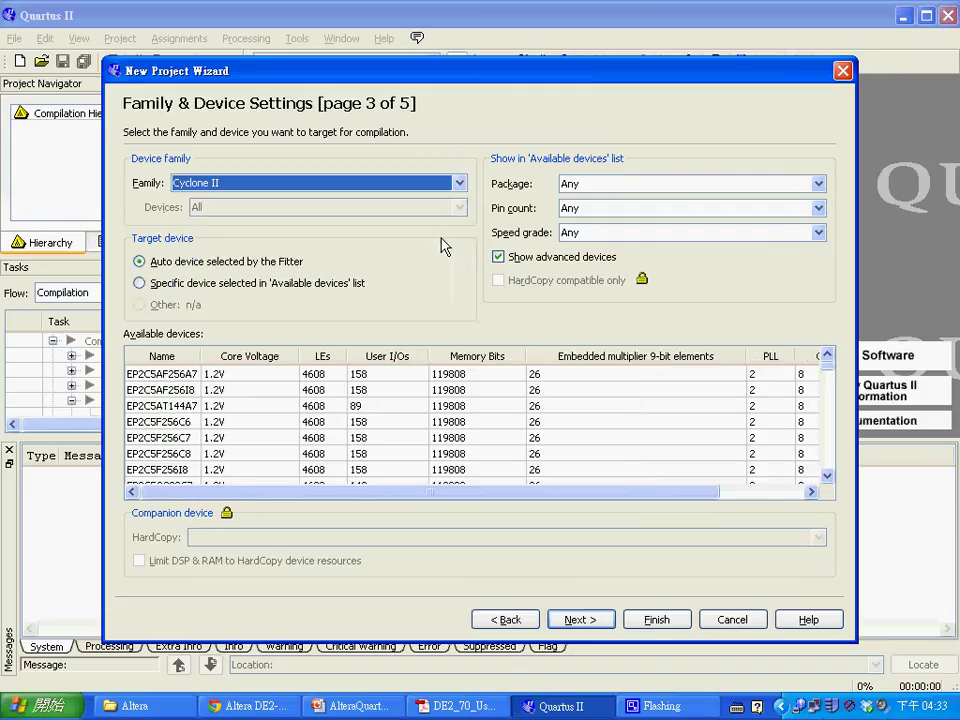
left_click_drag(826, 372, 829, 480)
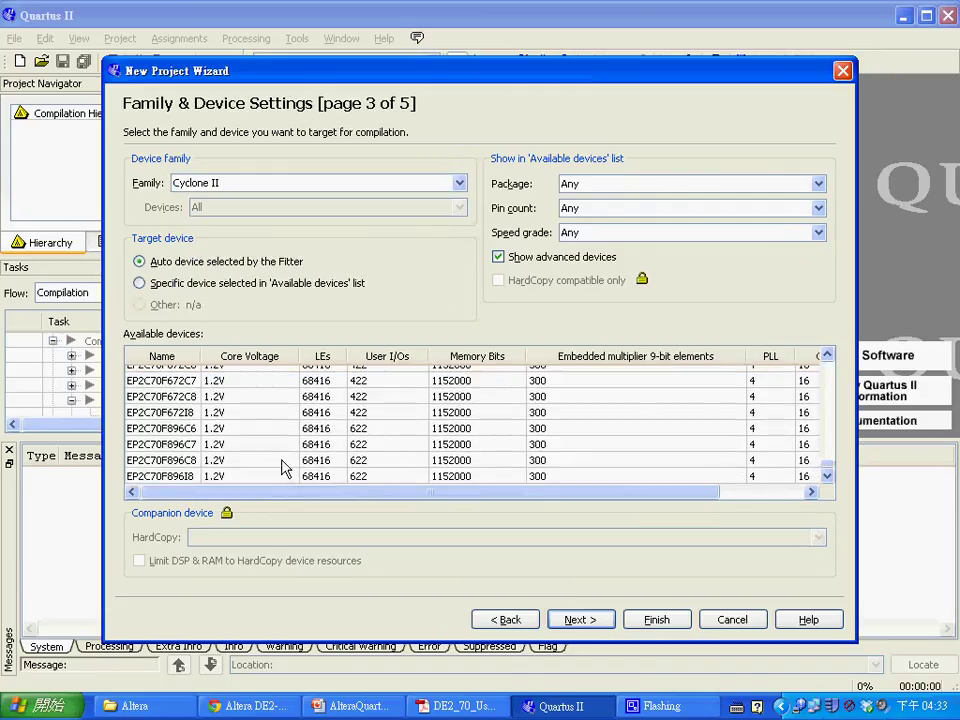
left_click(190, 432)
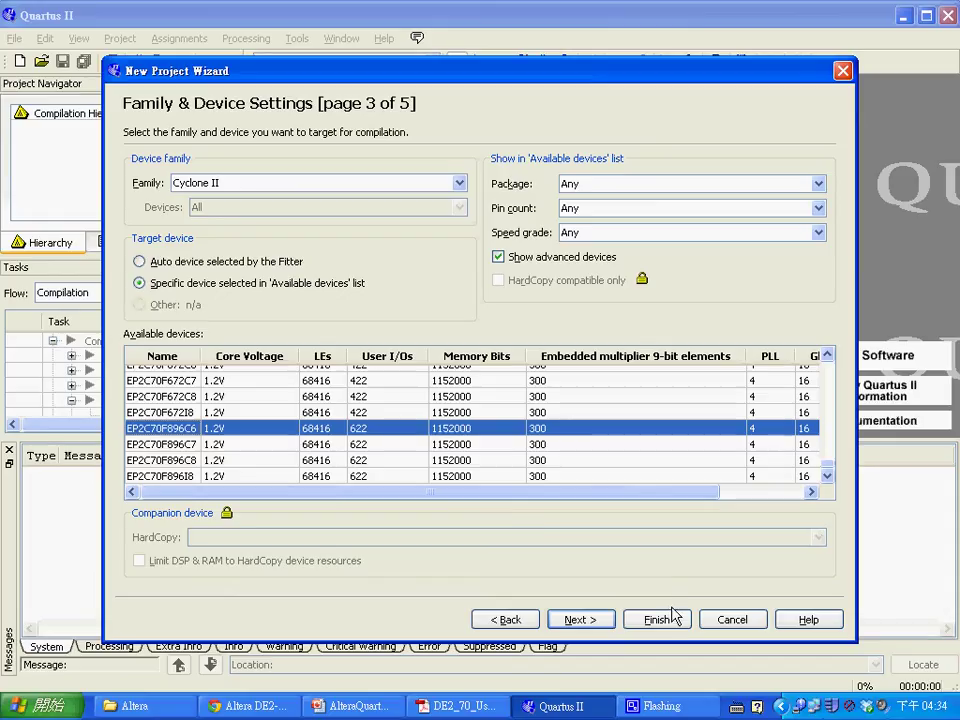
left_click(601, 625)
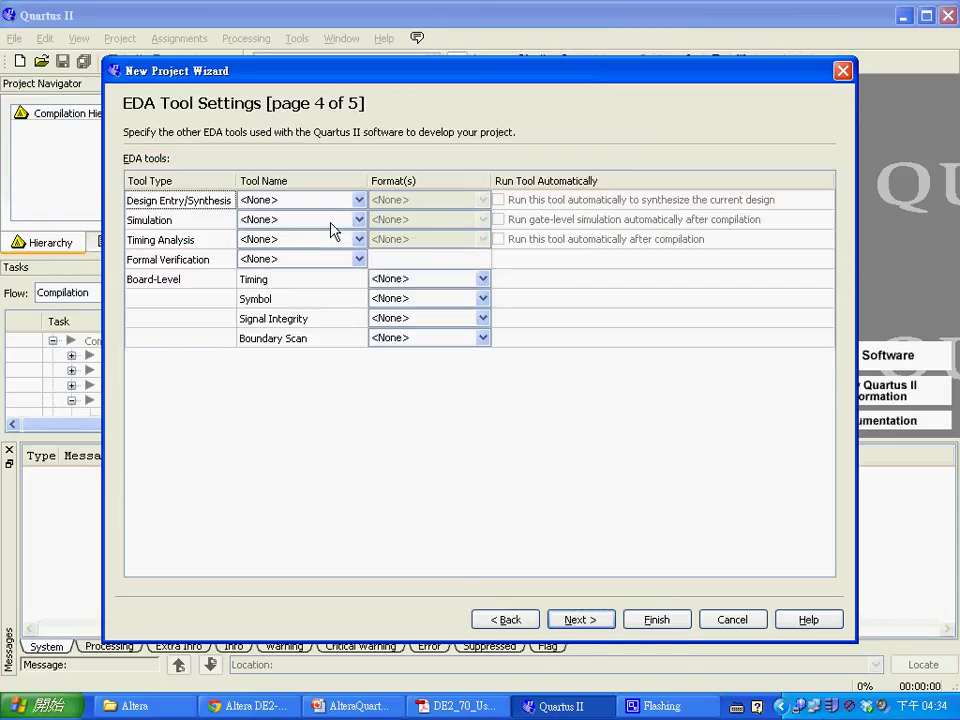
- Set the simulation tool to ModelSim-Altera with the Verilog HDL format and finish creating the project
left_click(332, 221)
left_click(340, 285)
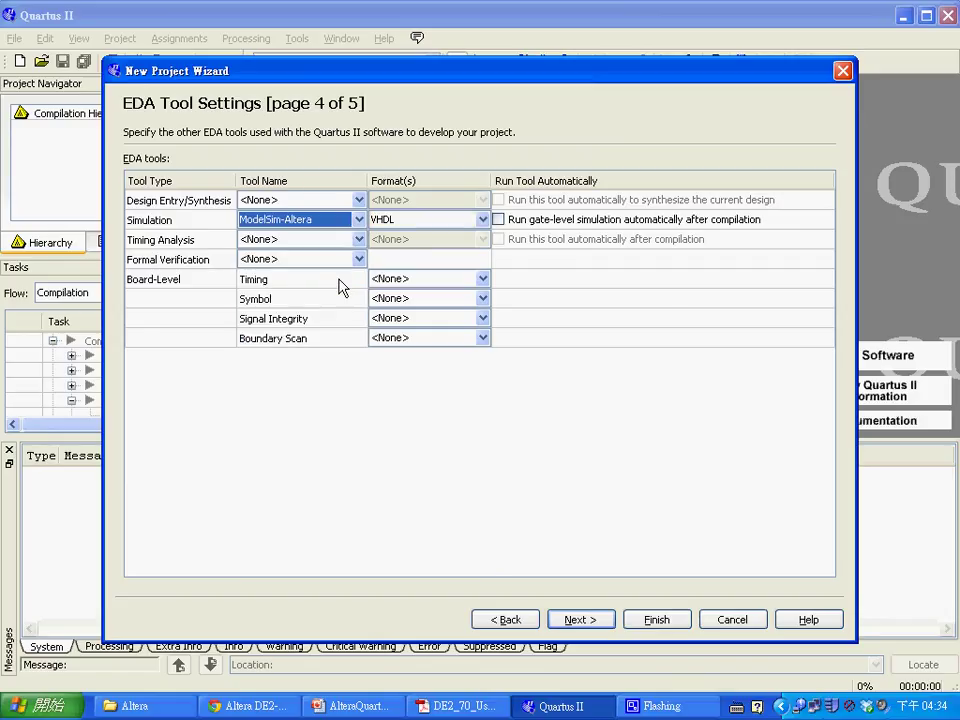
left_click(429, 220)
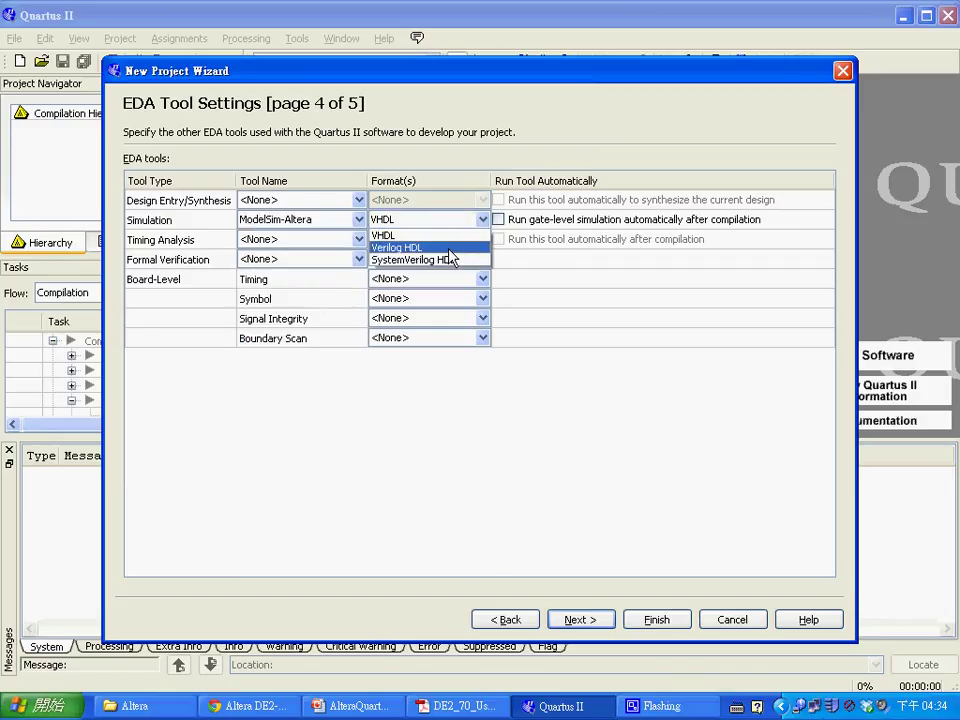
left_click(440, 247)
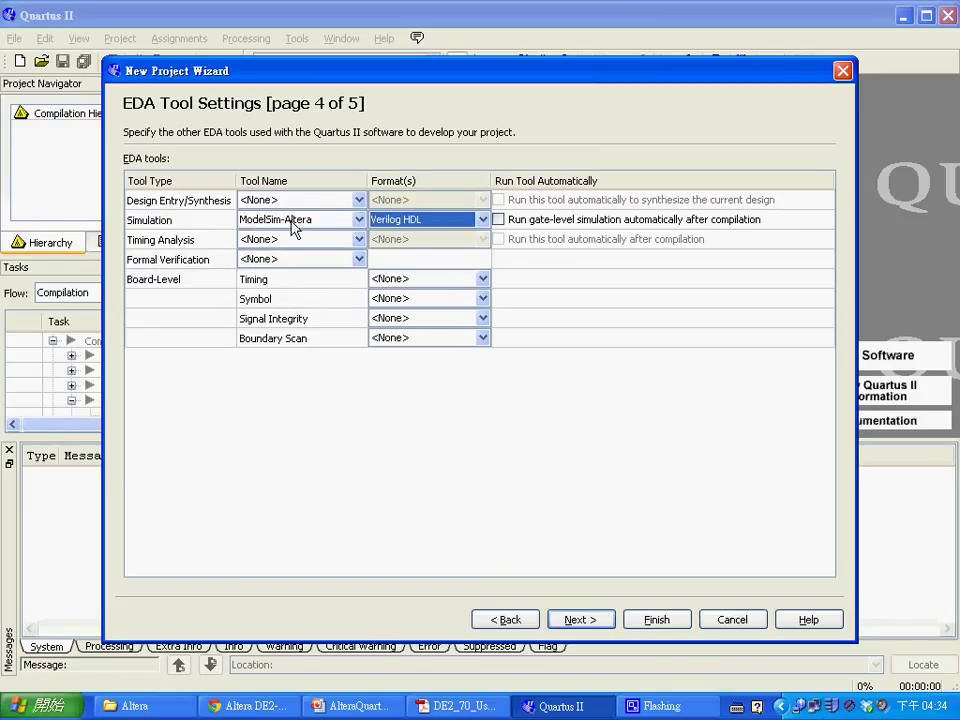
left_click(402, 229)
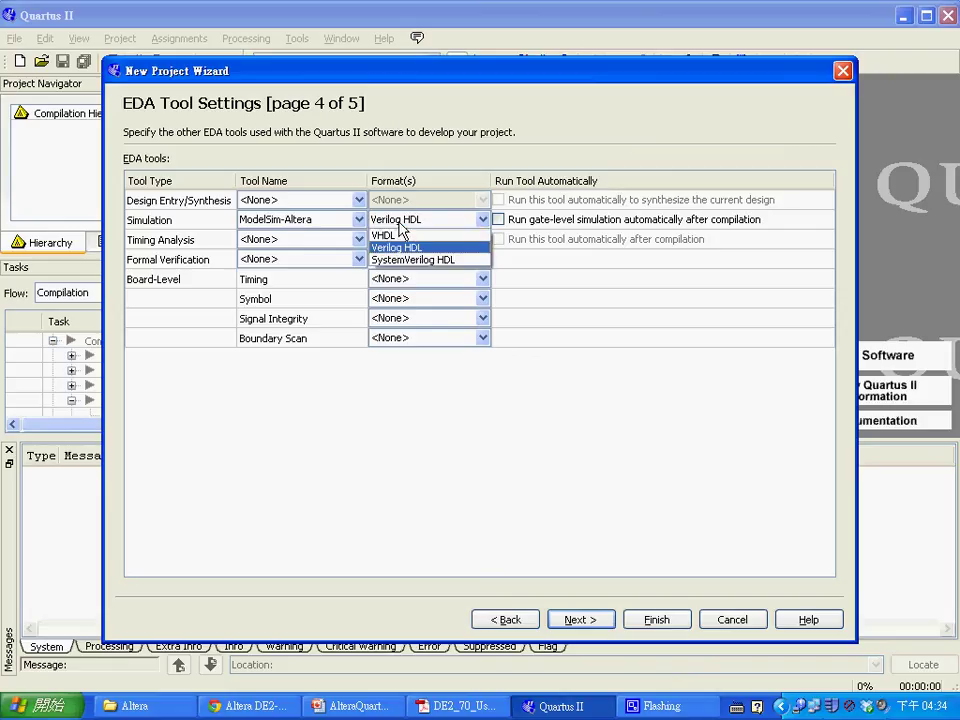
left_click(410, 247)
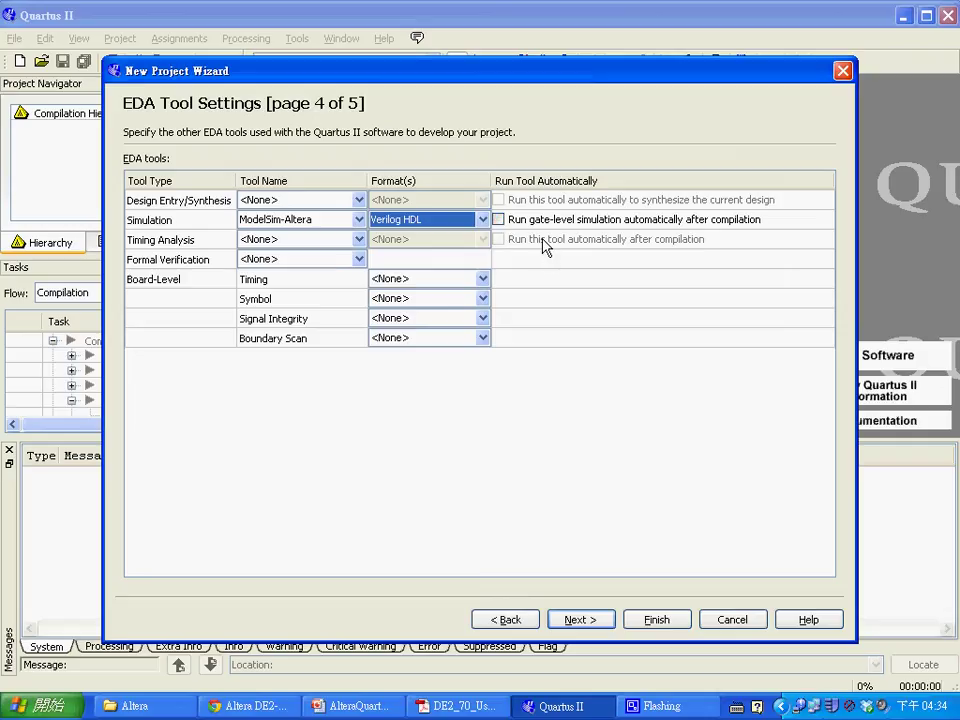
left_click(578, 620)
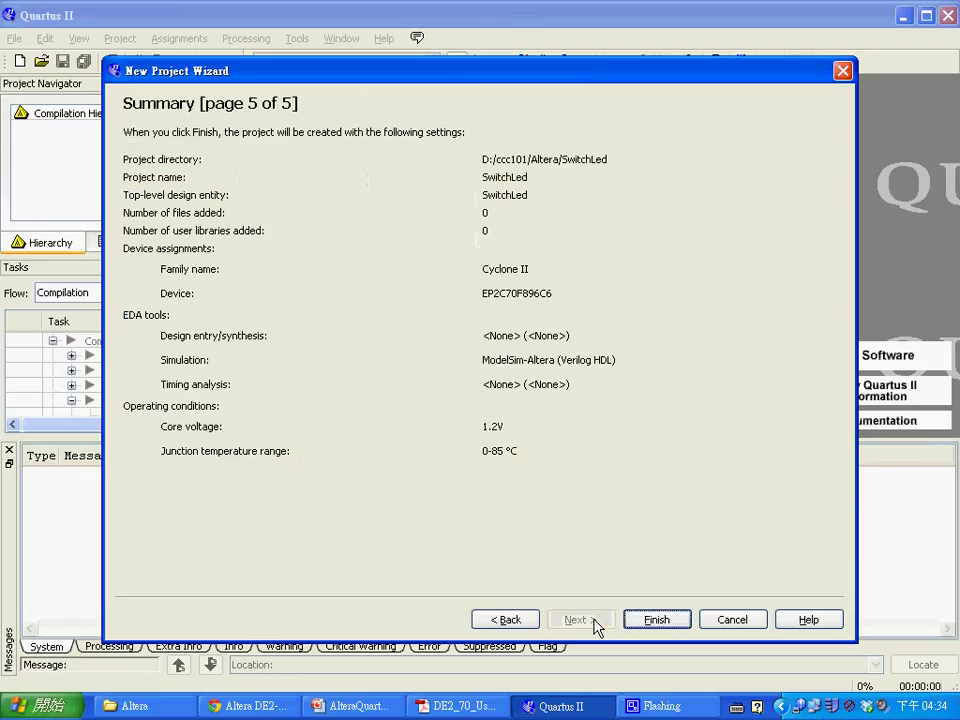
left_click(655, 620)
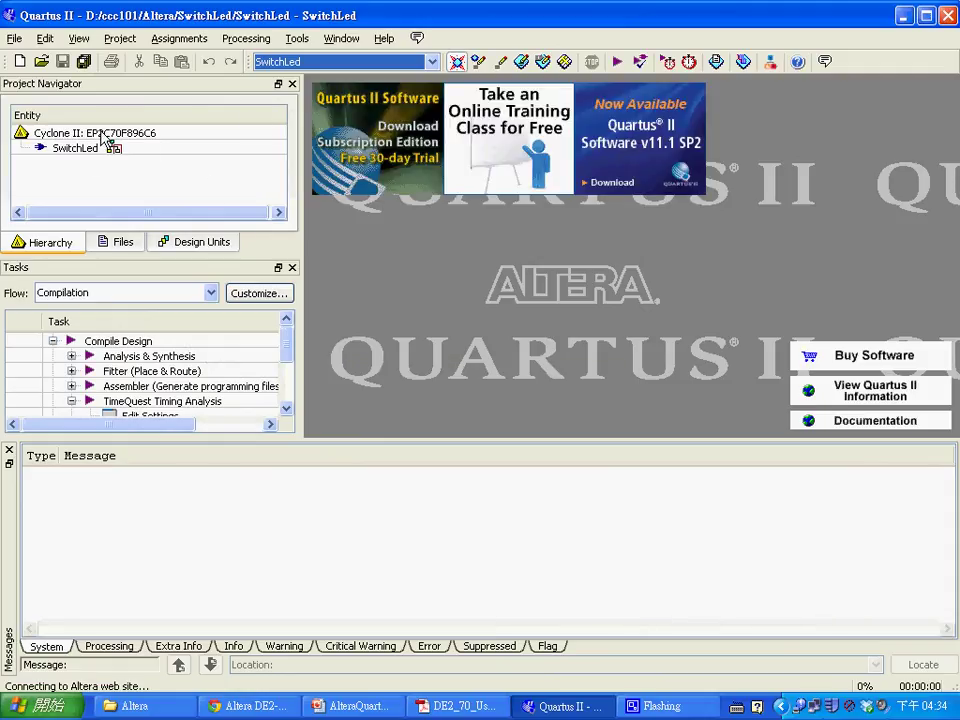
- Create a new Block Diagram/Schematic File in the project
left_click(15, 39)
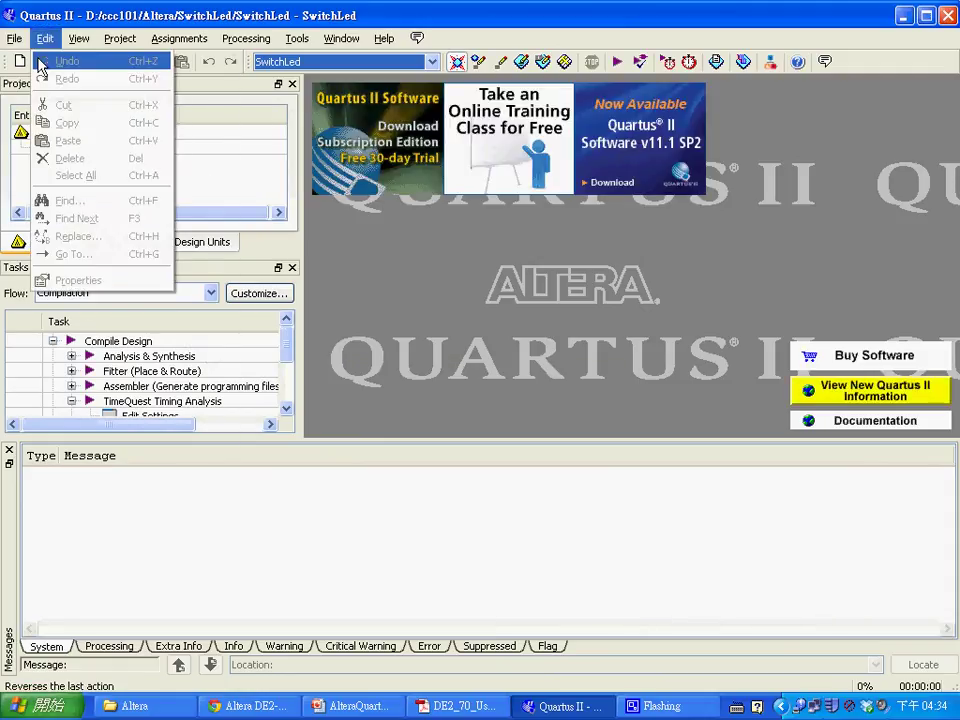
left_click(32, 60)
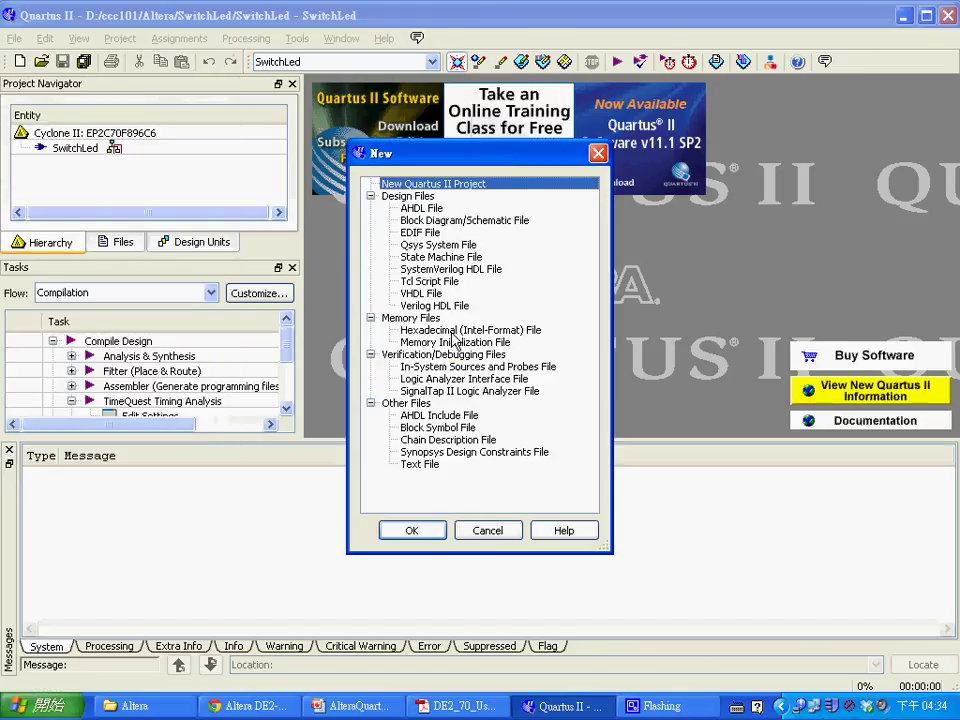
left_click(434, 305)
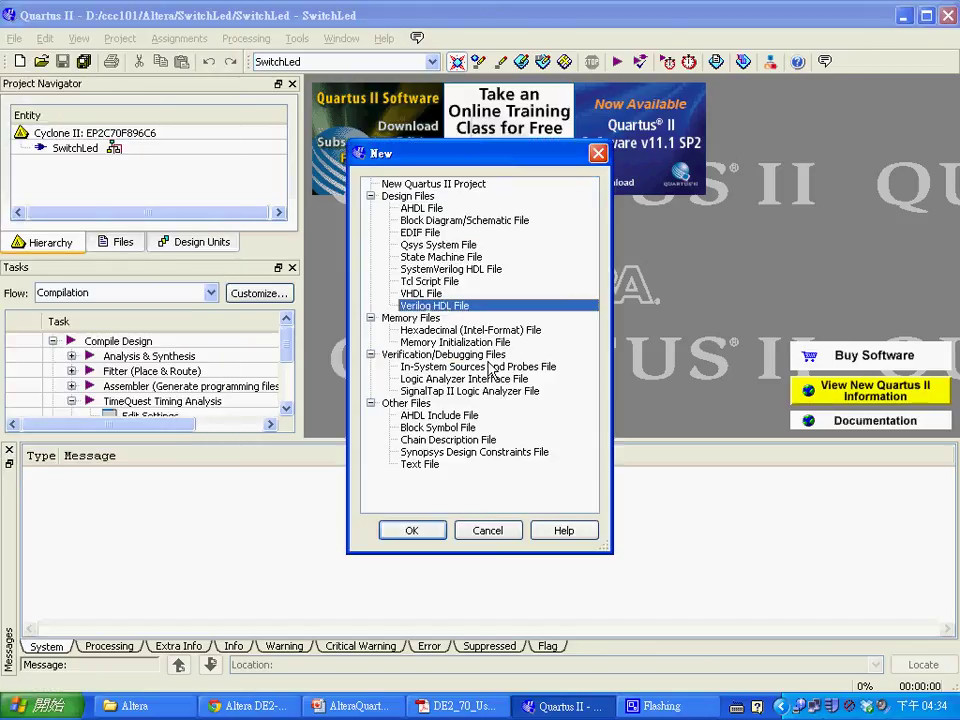
key("Up")
key("Up")
key("Up")
key("Up")
key("Up")
key("Up")
key("Up")
left_click(427, 538)
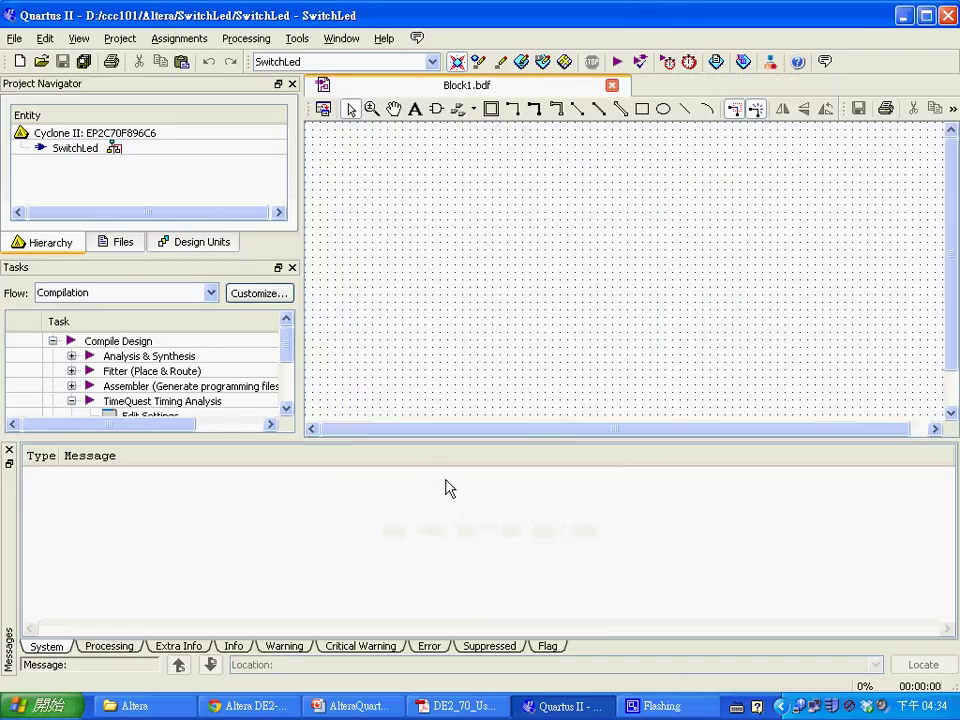
- Insert an input pin symbol in the upper-left part of the schematic
double_click(419, 232)
type("input")
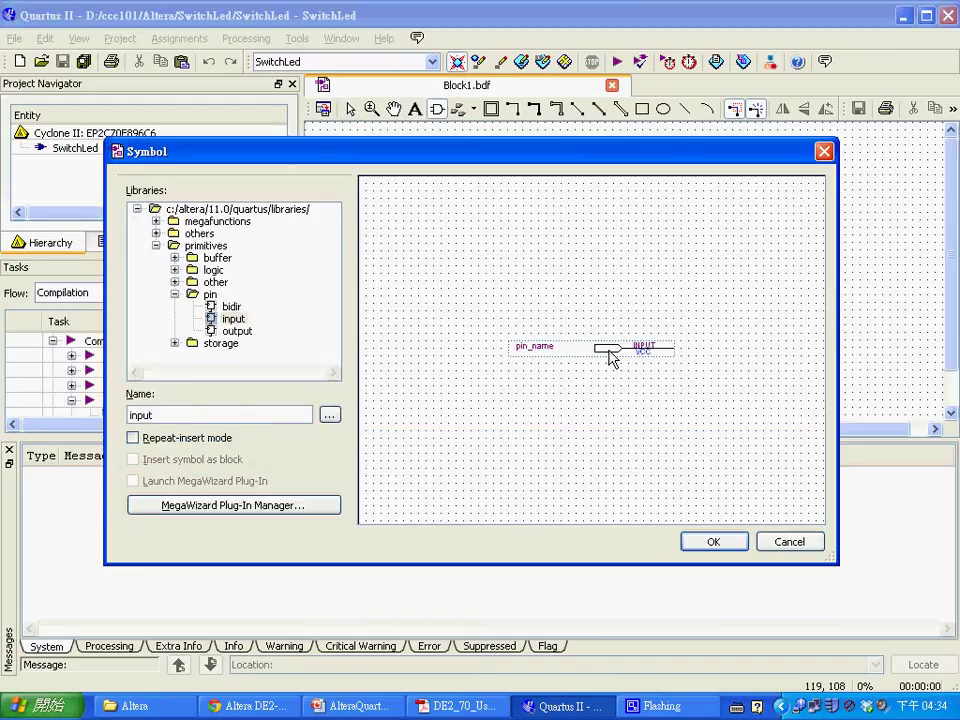
left_click(713, 542)
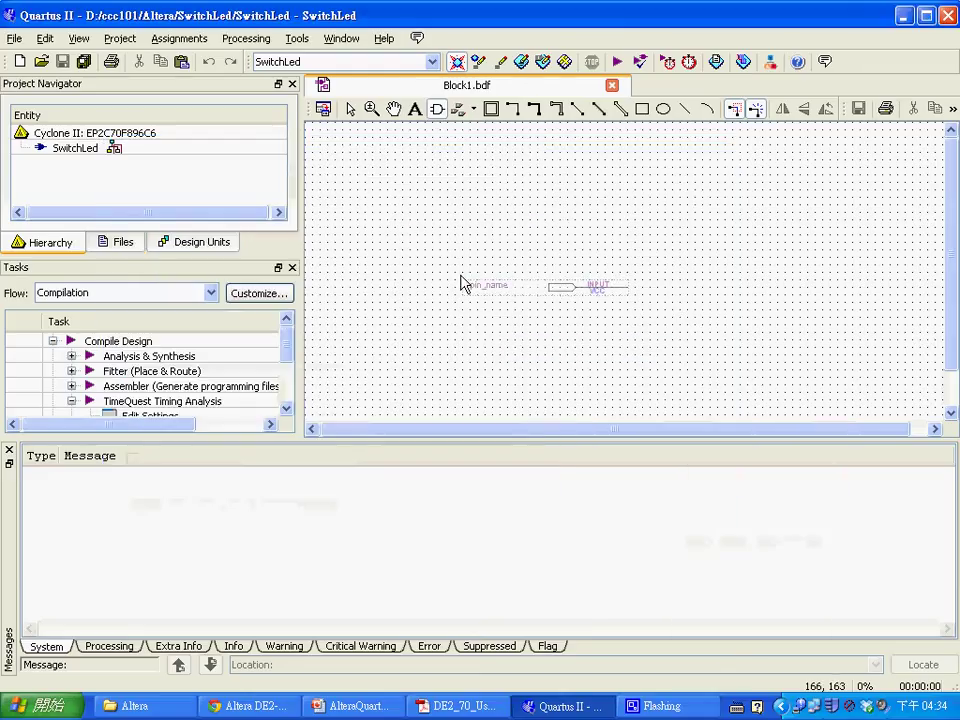
left_click(408, 233)
- Insert an output pin symbol to the right of the input pin, level with it
double_click(729, 242)
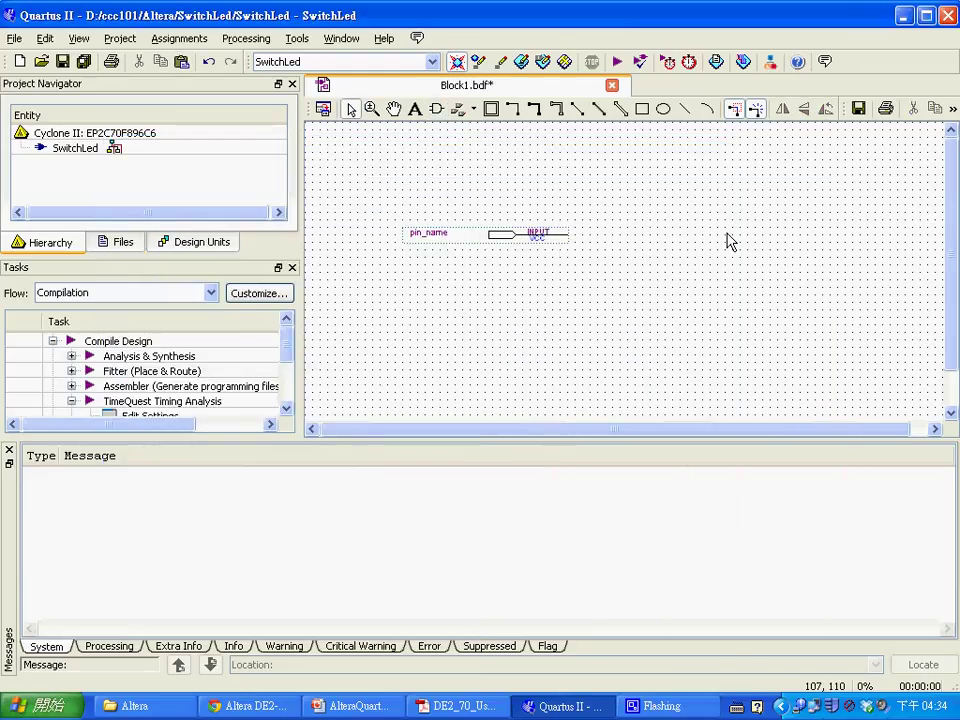
type("out")
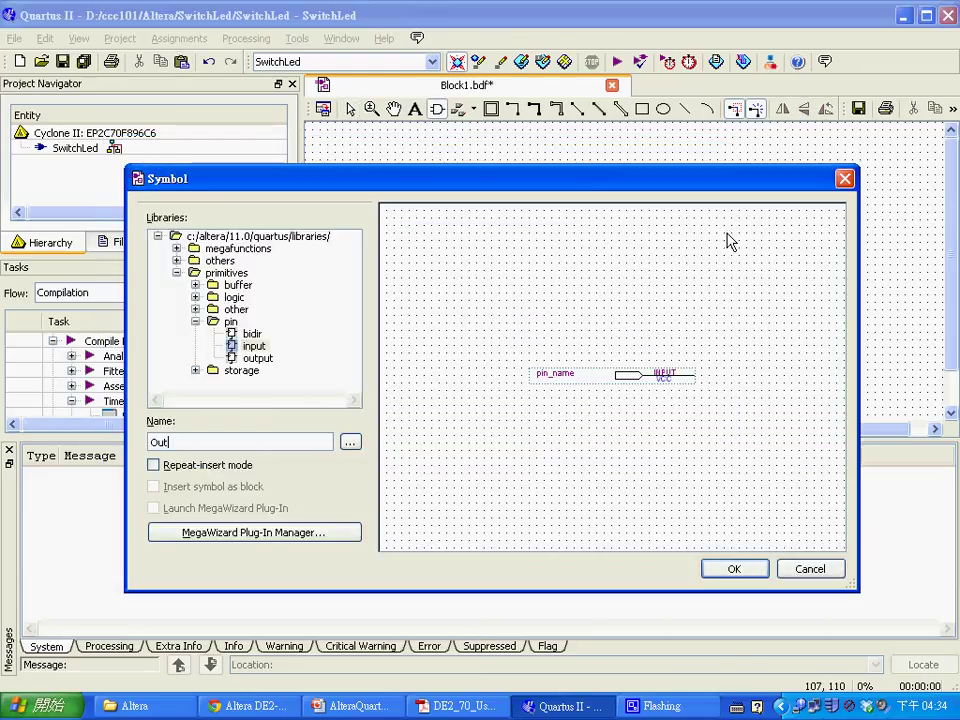
type("put")
key("Return")
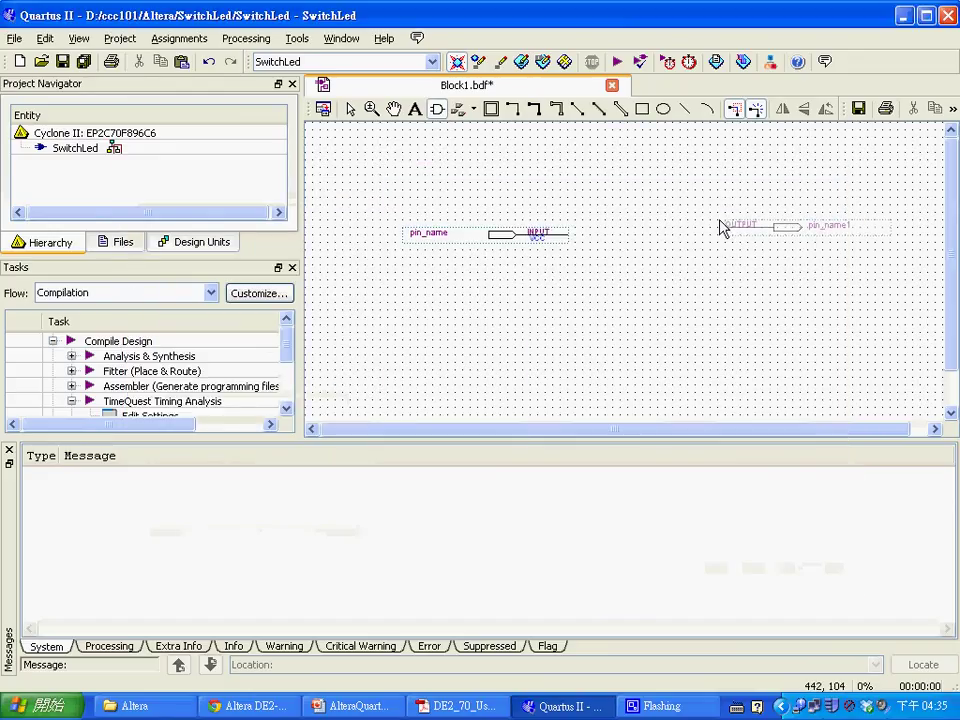
left_click(710, 230)
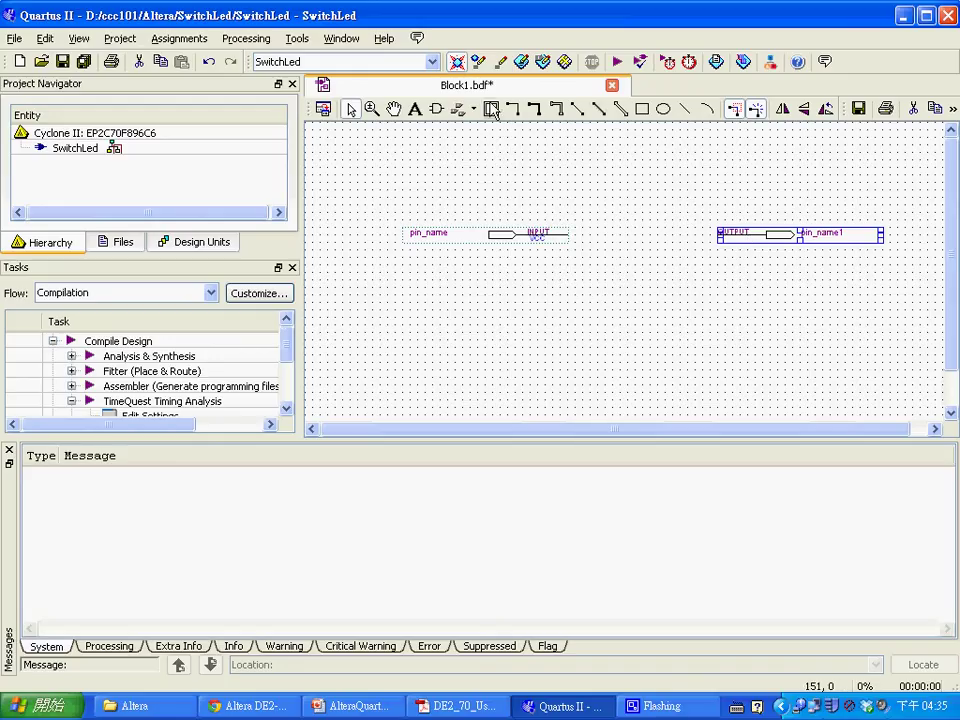
- Wire the input pin's connection point to the output pin with a straight node line
left_click(512, 109)
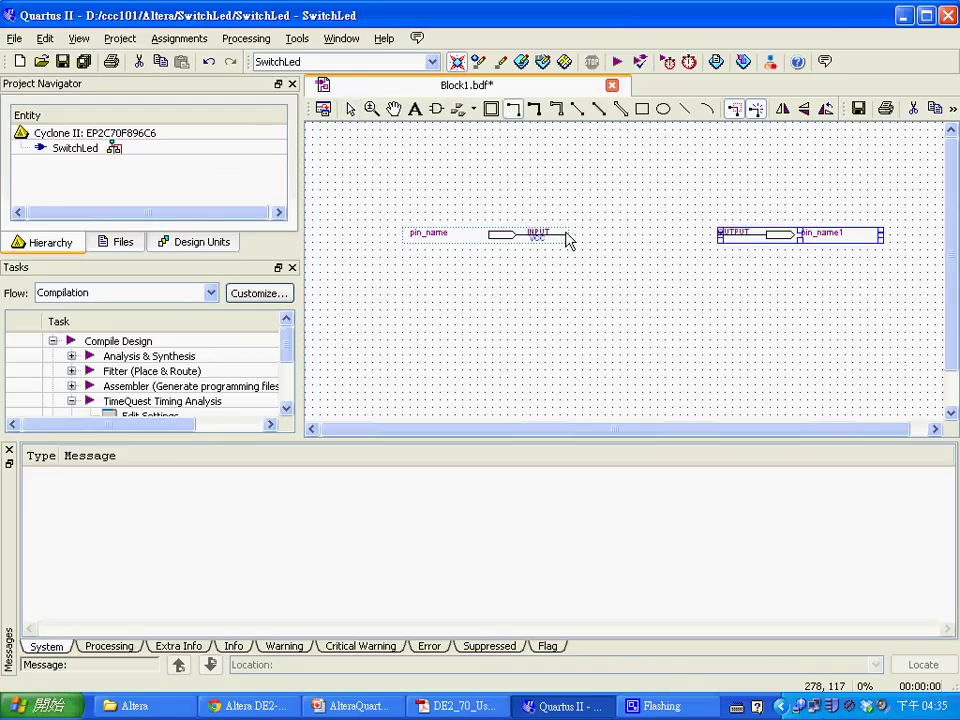
left_click_drag(569, 237, 718, 241)
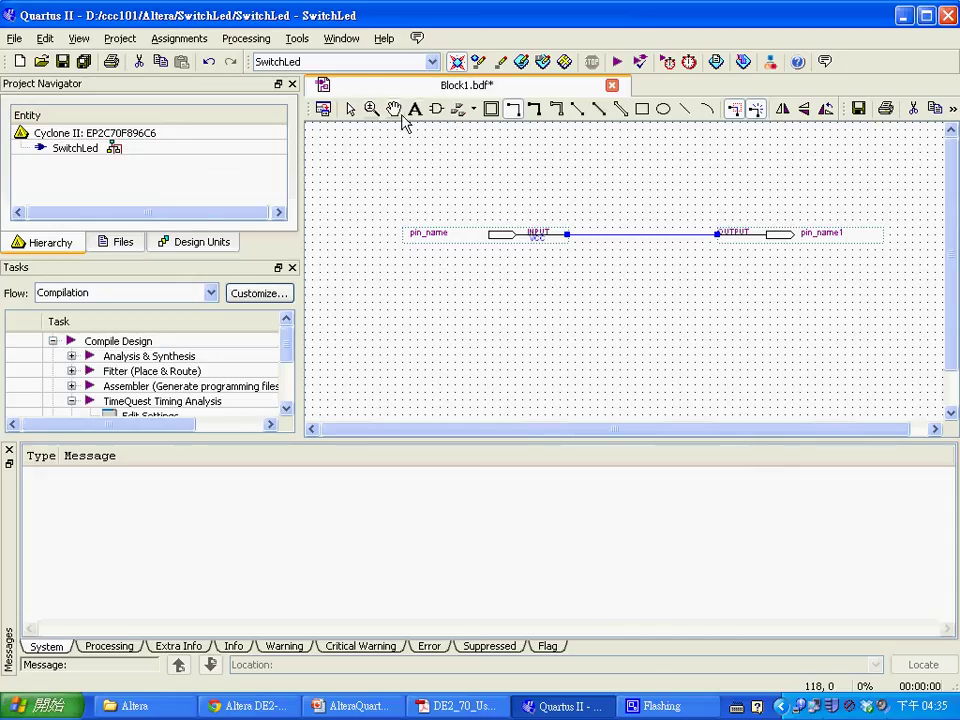
left_click(351, 108)
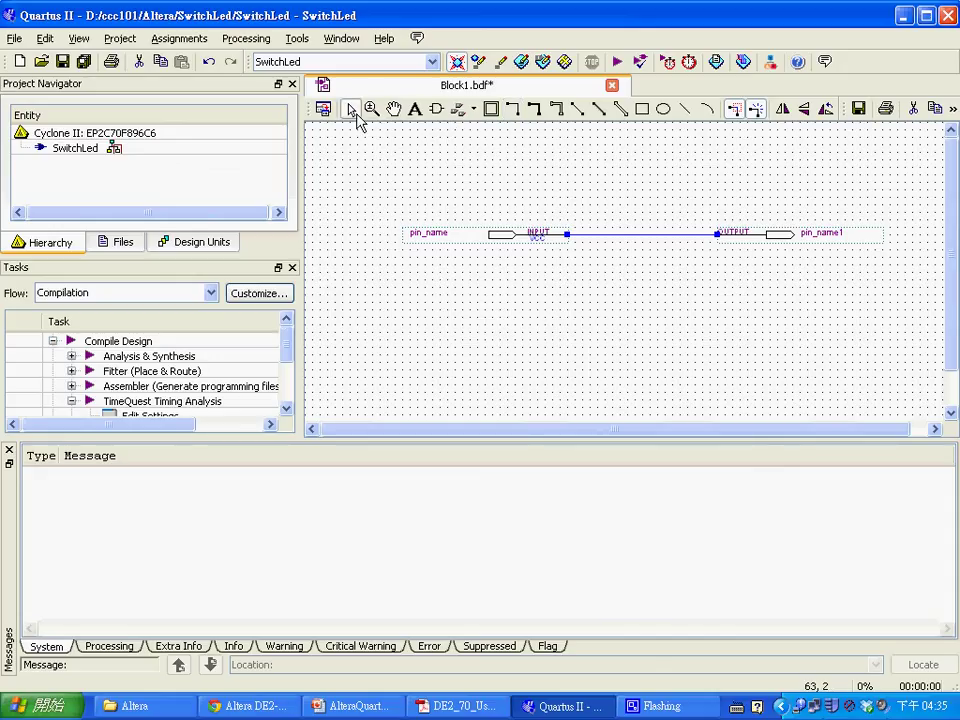
- Rename the input pin as In1 and the output pin as Out1
double_click(450, 240)
type("A")
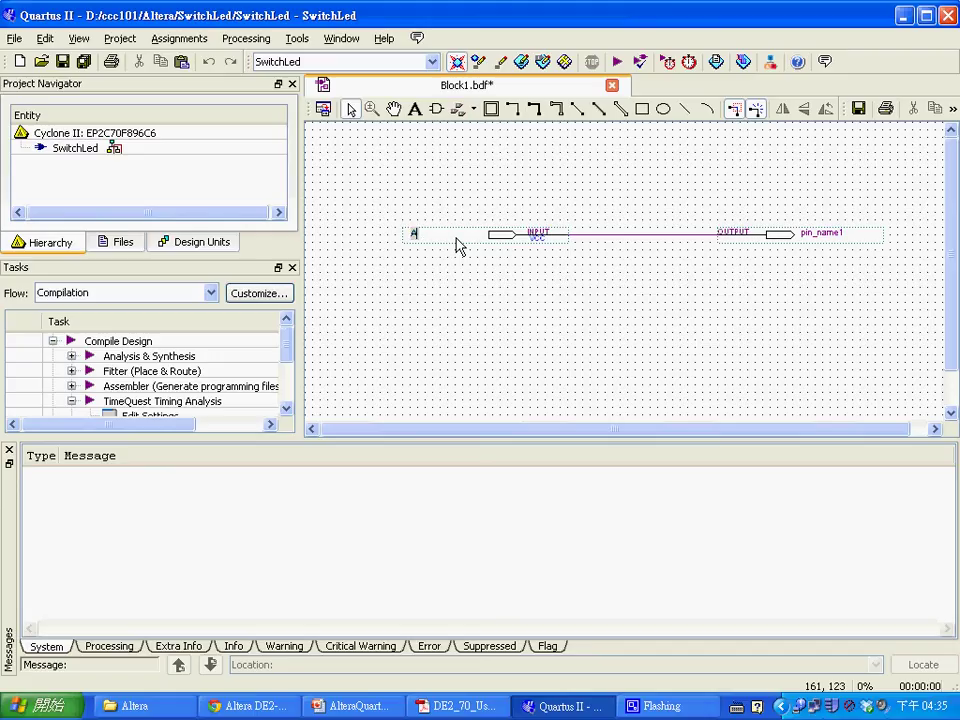
key("BackSpace")
left_click(456, 240)
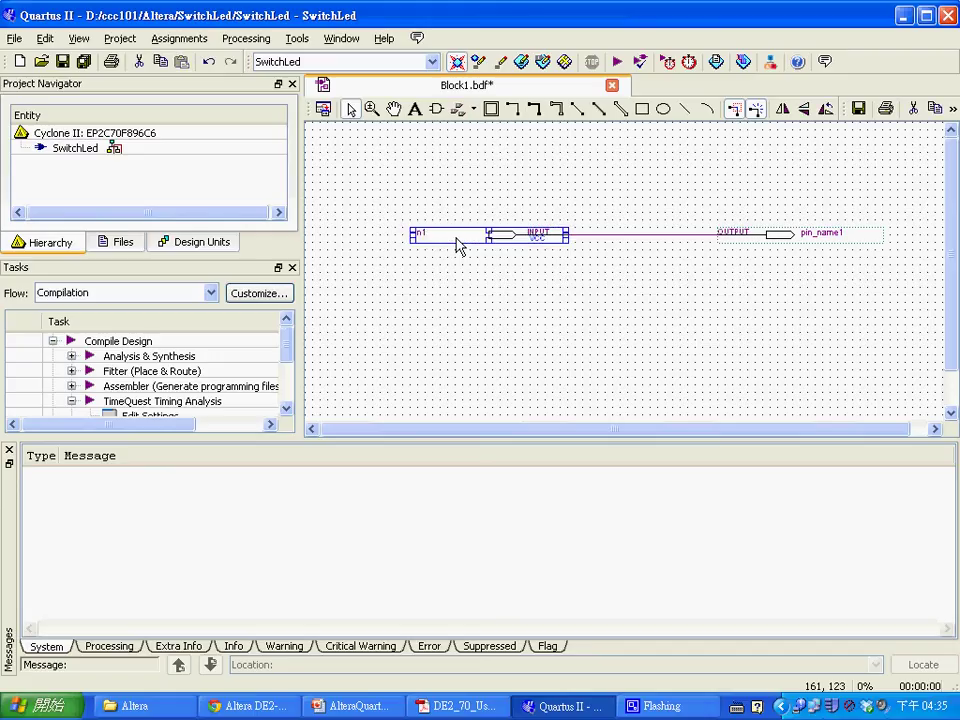
double_click(823, 236)
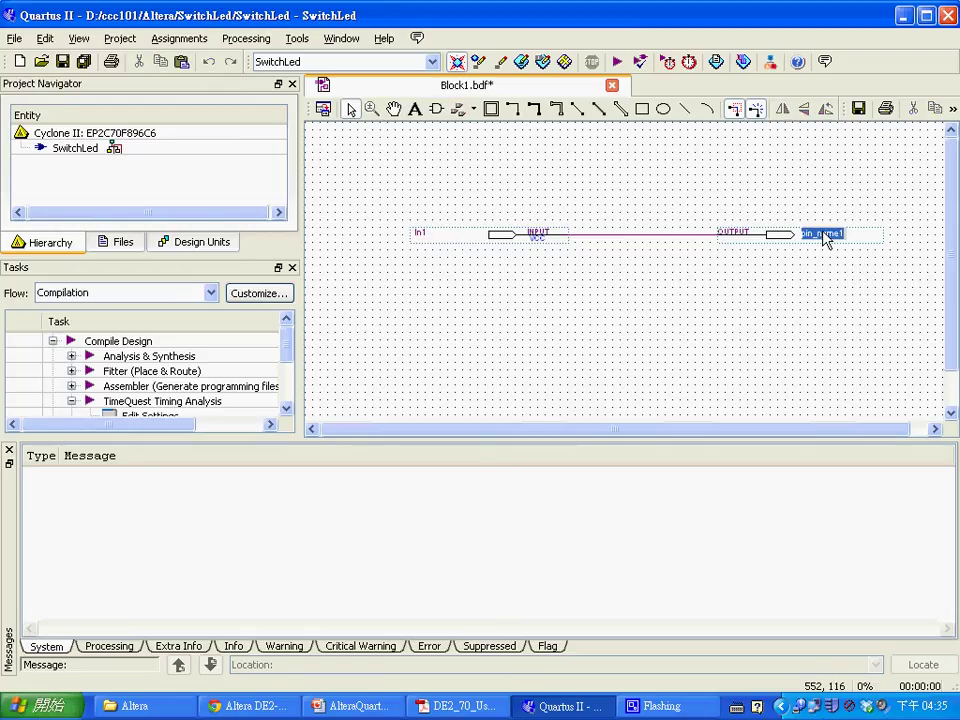
type("Out1")
left_click(823, 236)
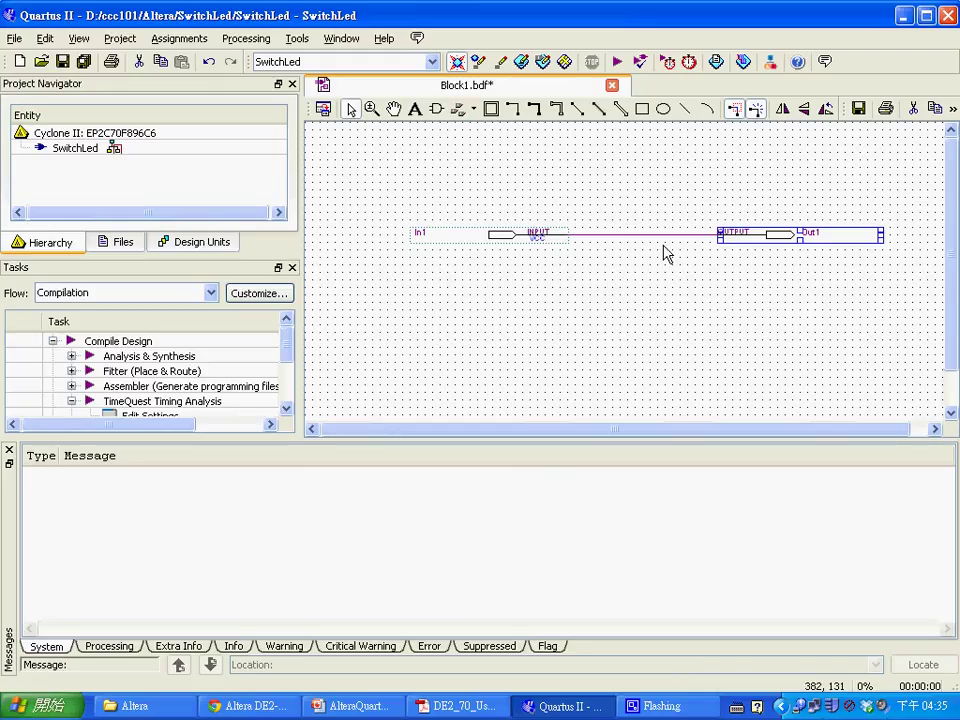
- Save the schematic as SwitchLed.bdf in the Altera/SwitchLed folder, adding it to the current project
left_click(63, 61)
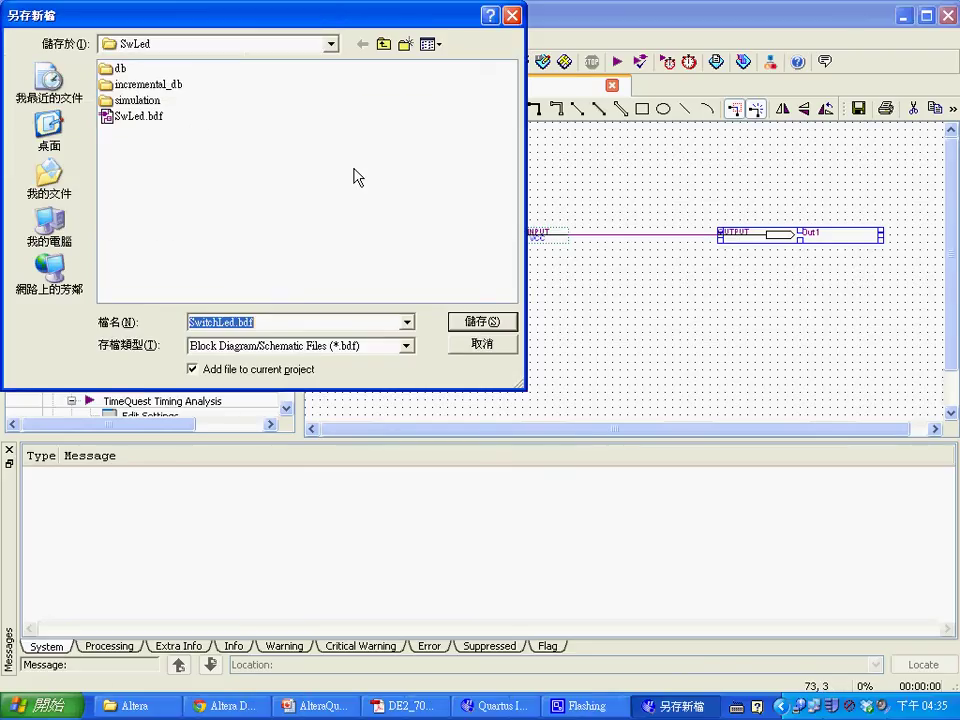
left_click(331, 44)
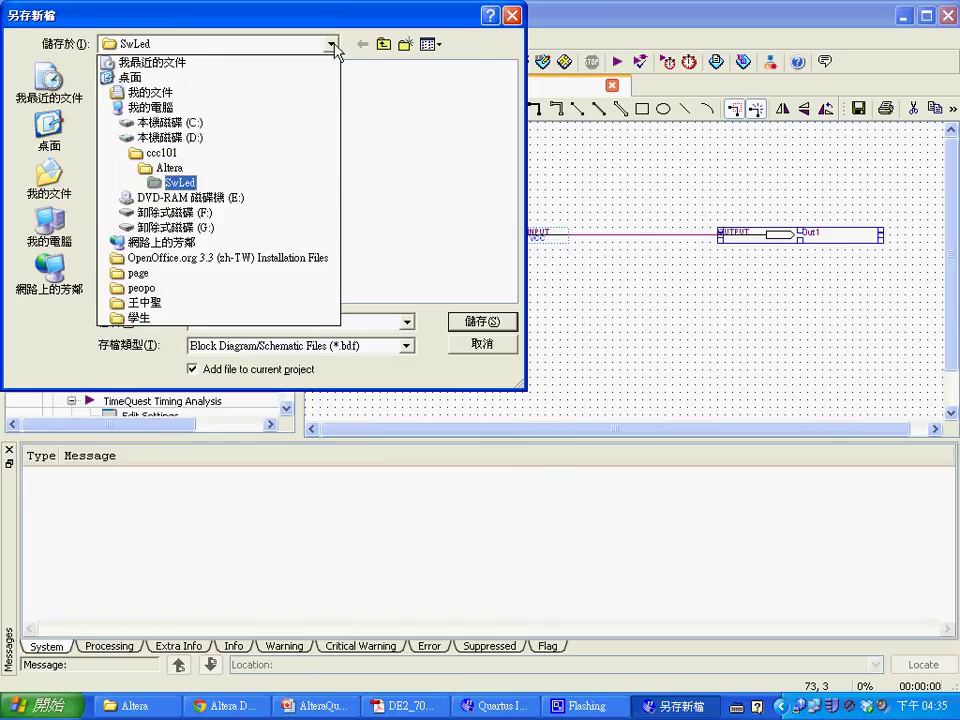
left_click(196, 170)
double_click(137, 196)
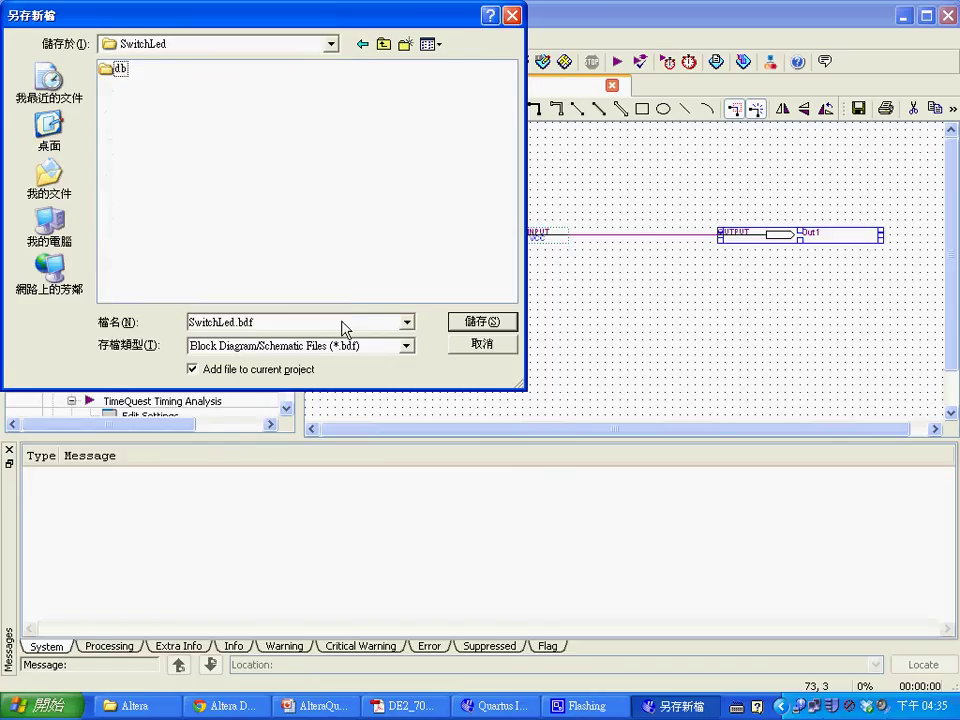
left_click(478, 322)
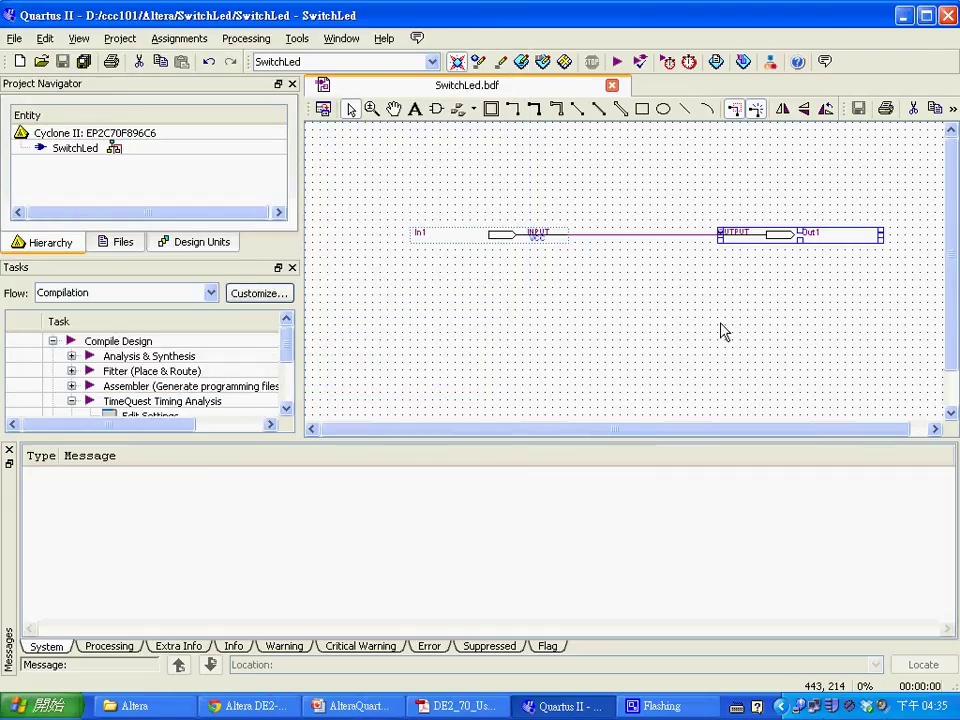
- In the device and pin options for the EP2C70F896C6, reserve all unused pins as input tri-stated and apply the device settings
left_click(196, 42)
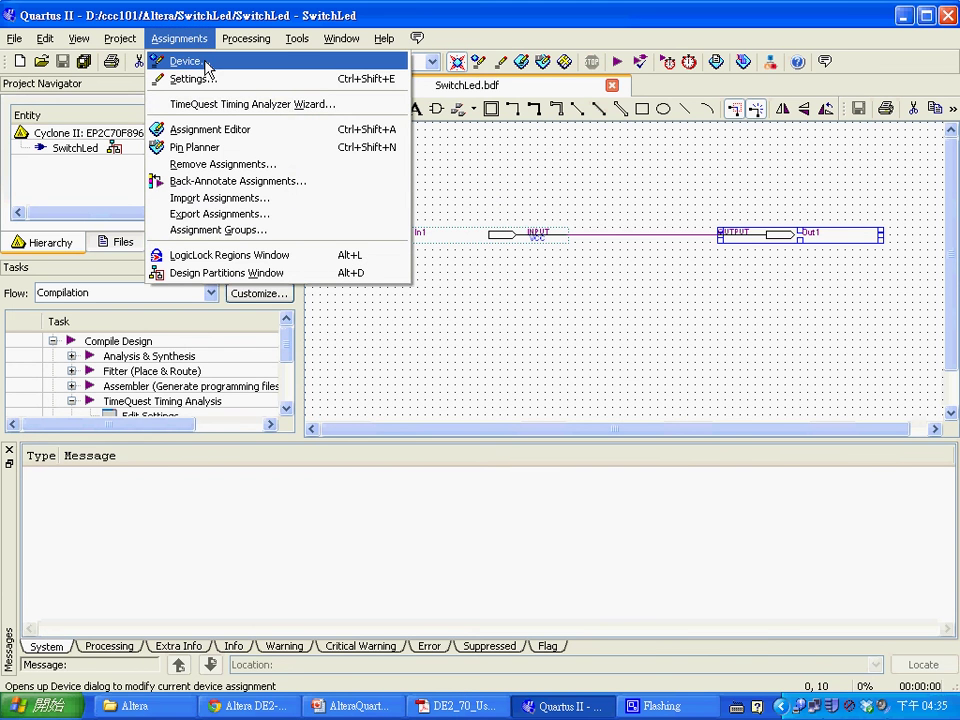
left_click(207, 68)
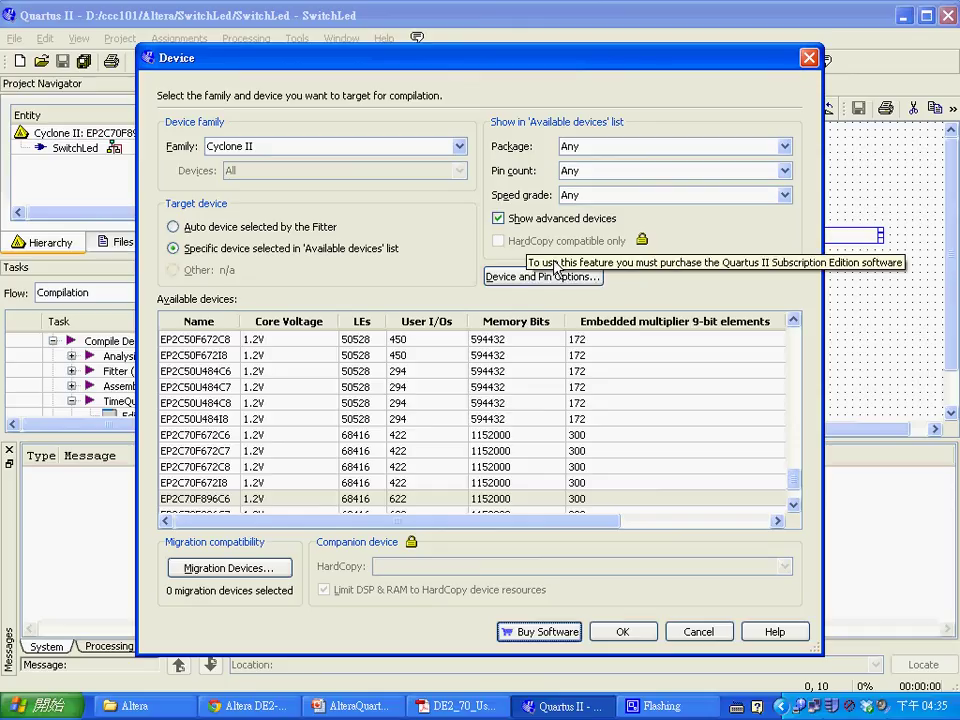
left_click(223, 499)
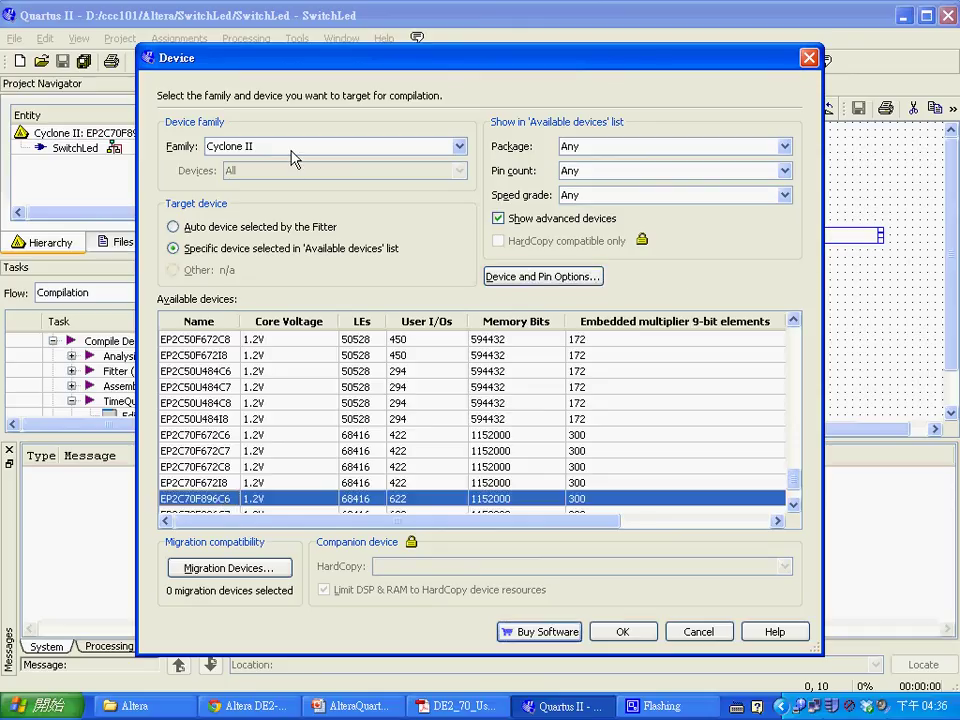
left_click(539, 280)
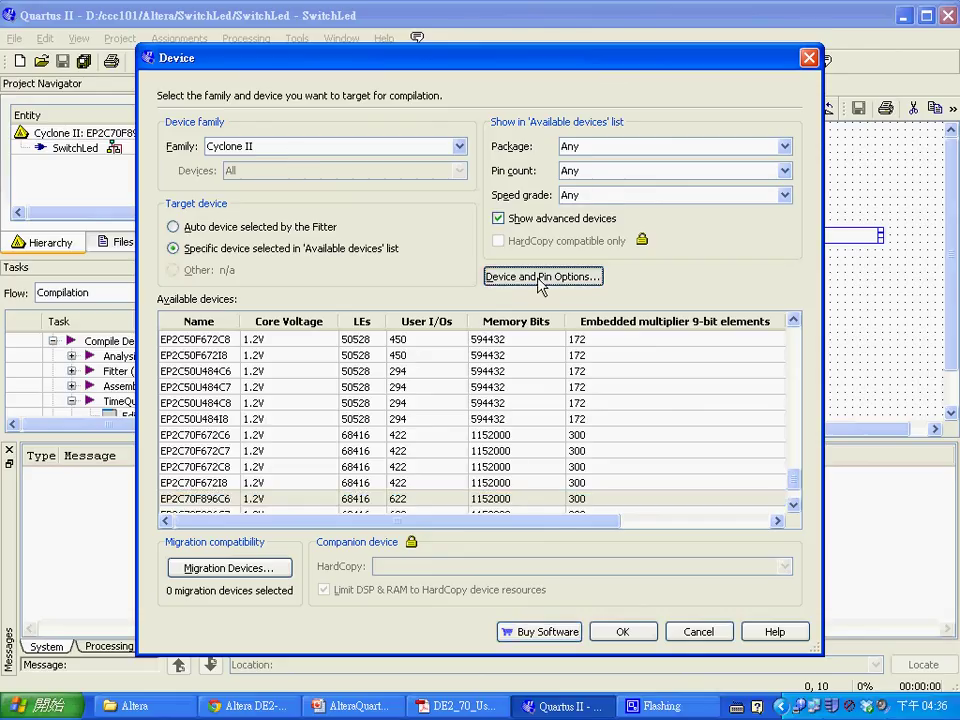
left_click(650, 230)
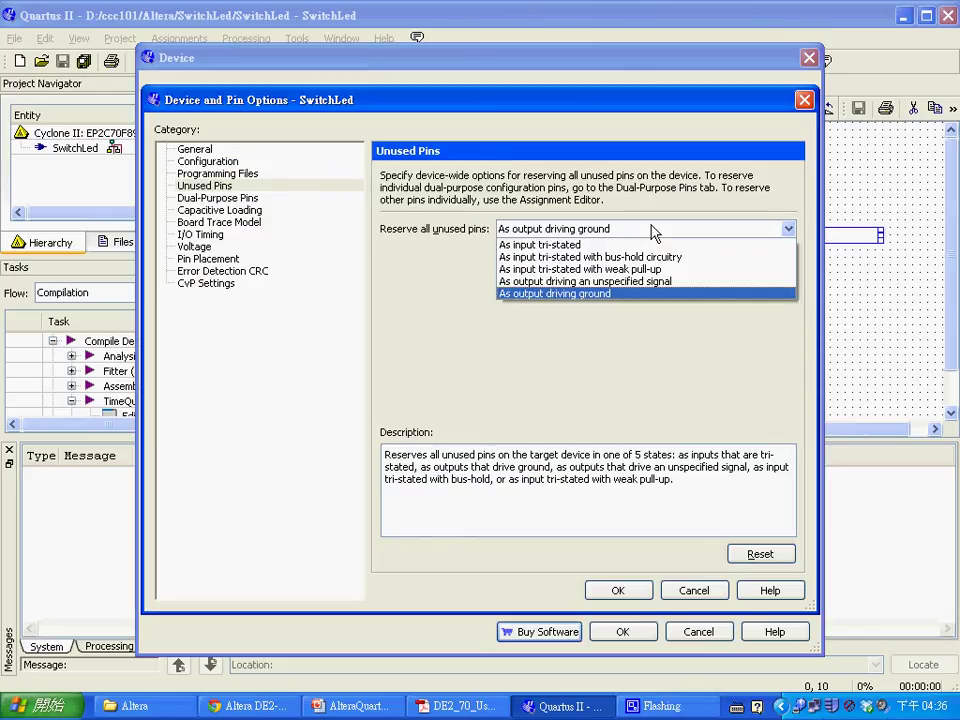
left_click(650, 245)
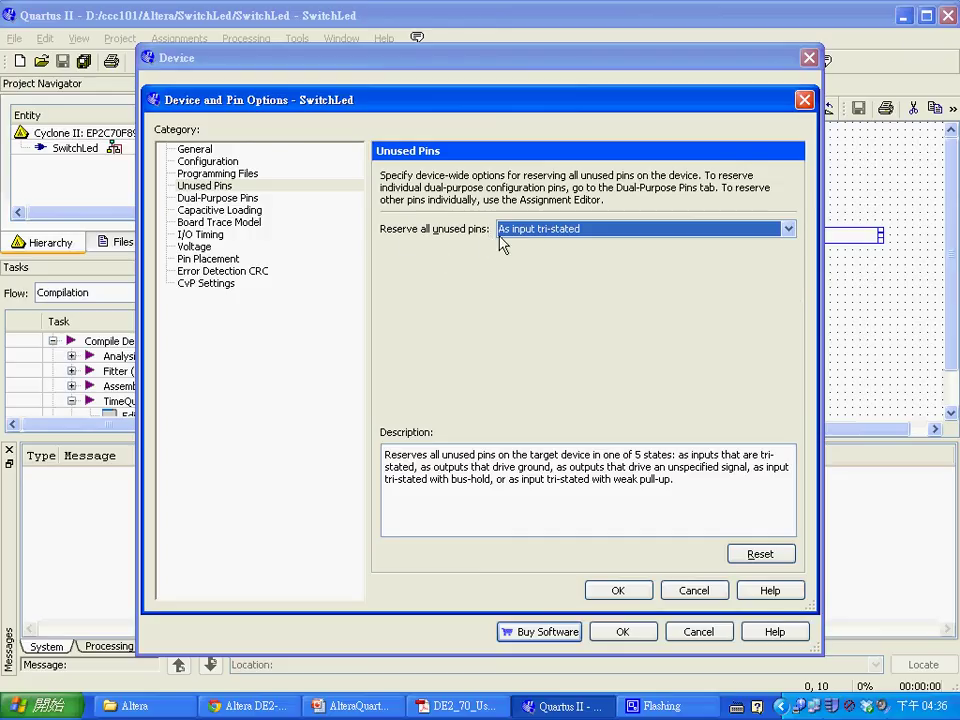
left_click(553, 232)
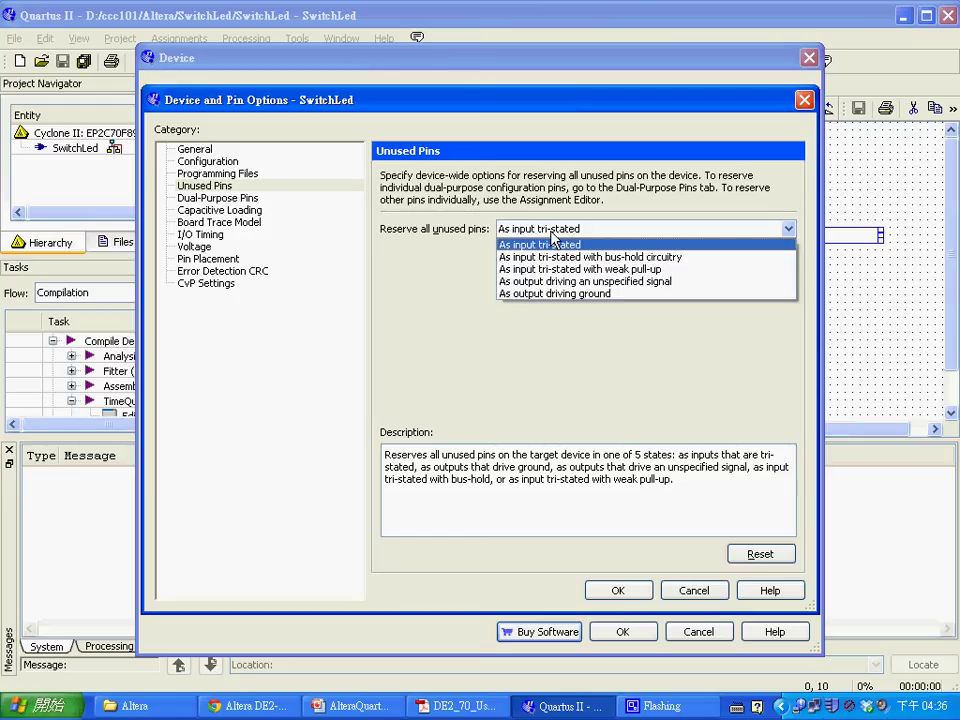
left_click(551, 233)
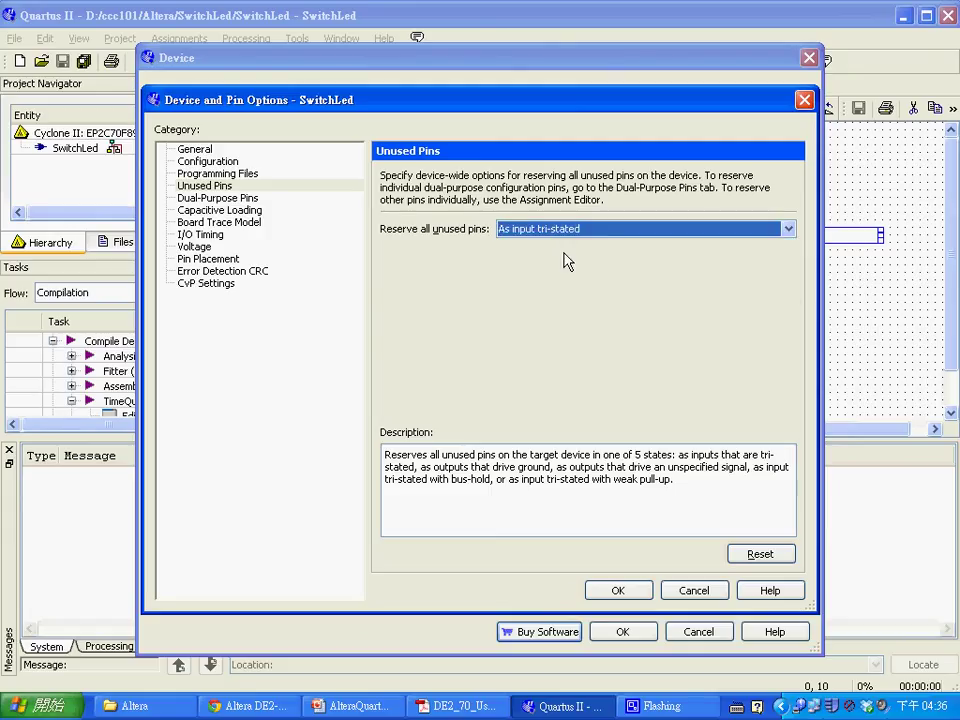
left_click(641, 592)
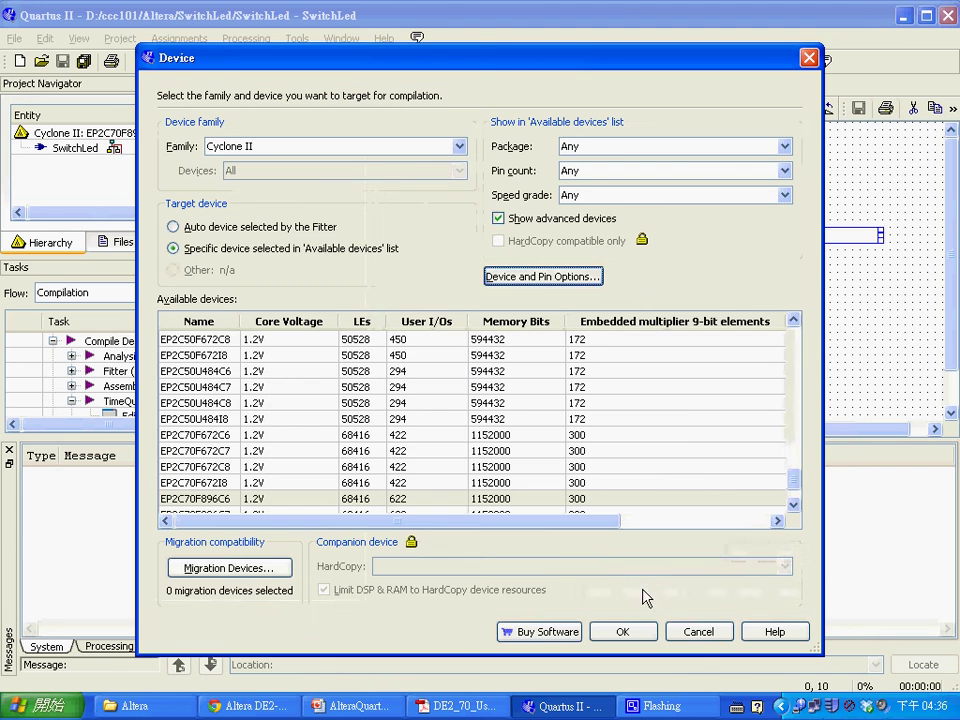
left_click(621, 634)
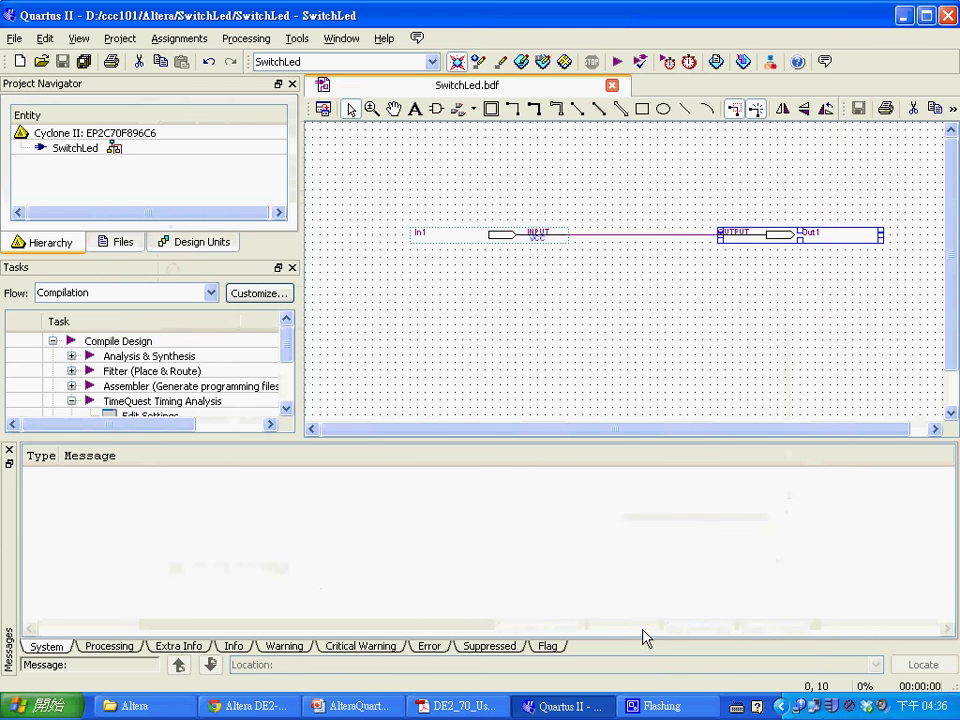
left_click(659, 328)
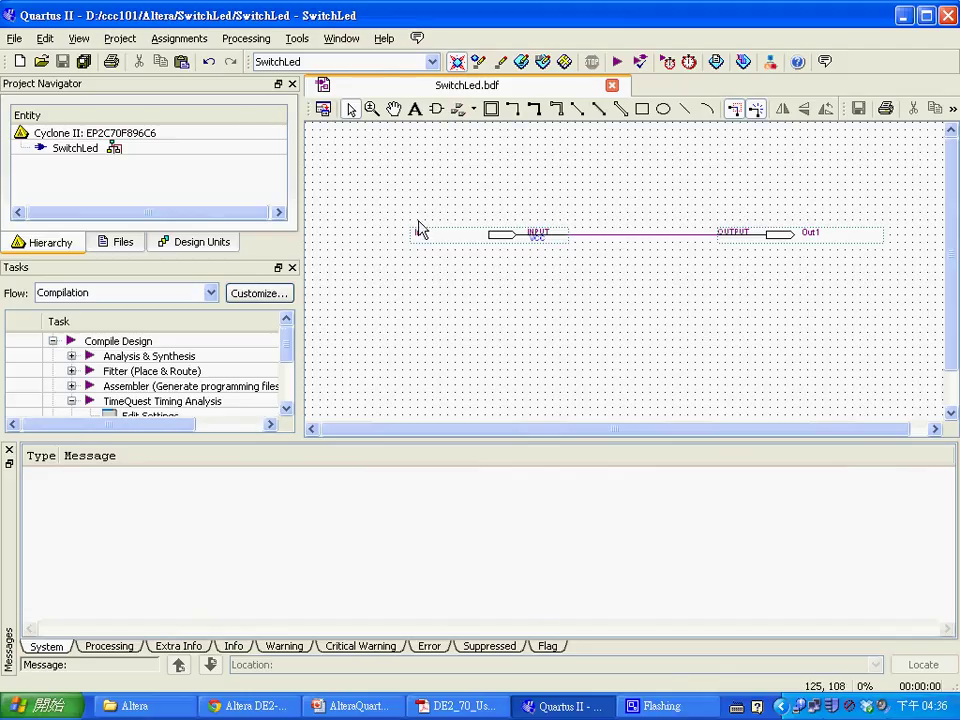
left_click(179, 38)
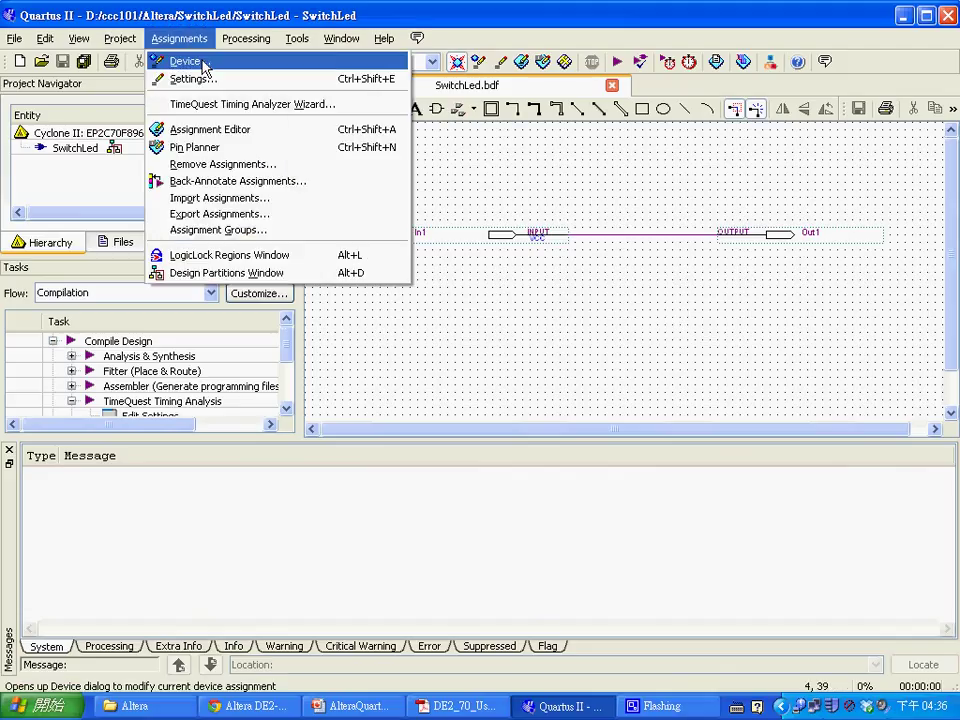
left_click(200, 147)
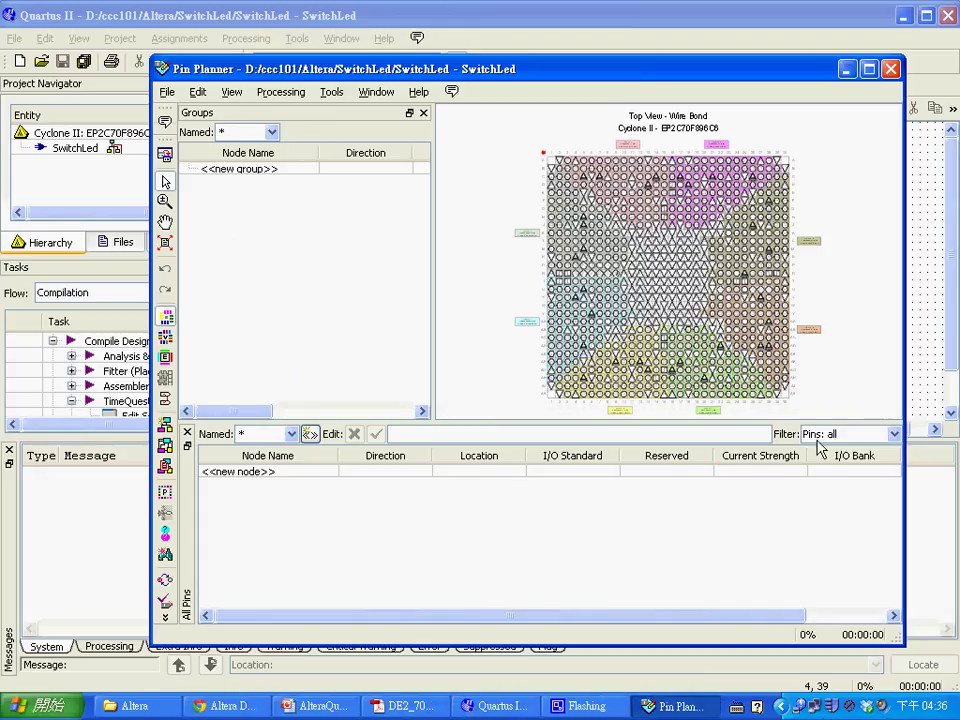
left_click(892, 75)
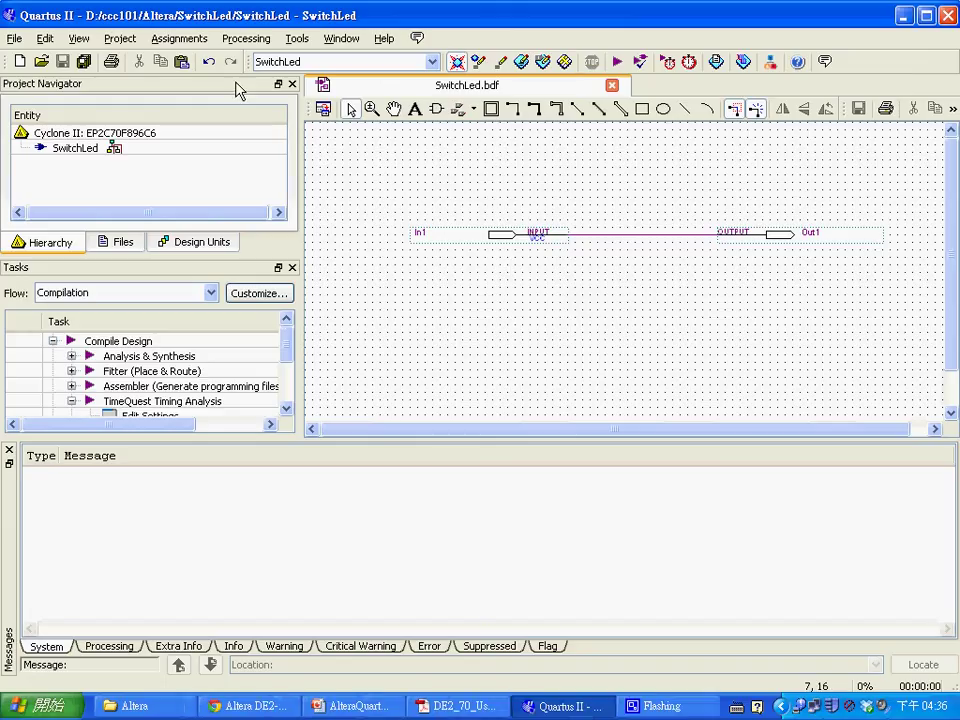
- Start a full compilation of the SwitchLed project
left_click(193, 38)
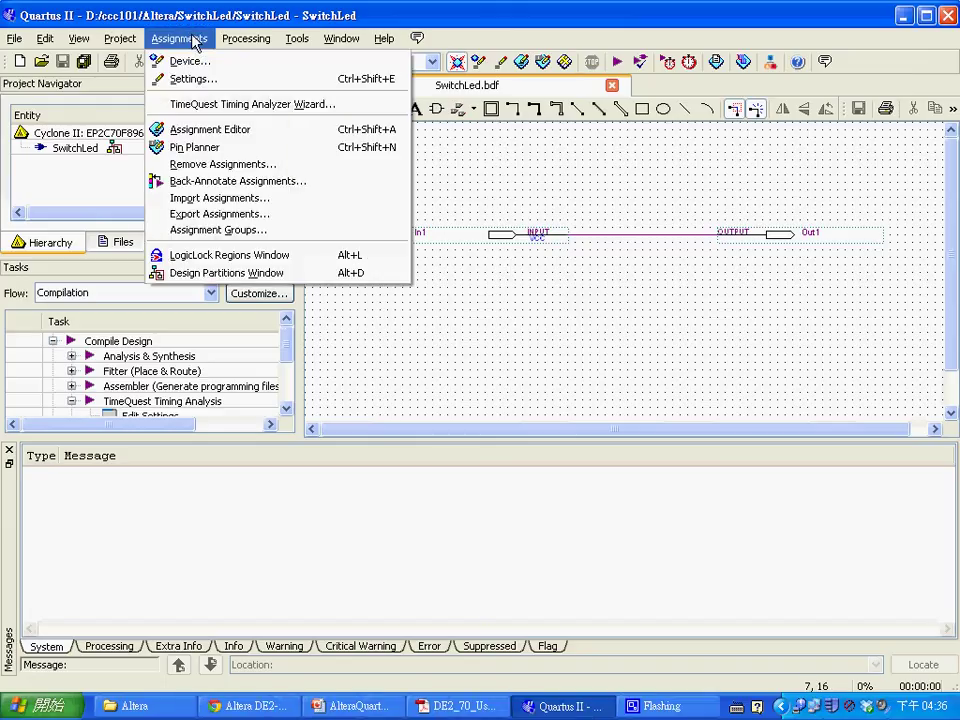
mouse_move(240, 38)
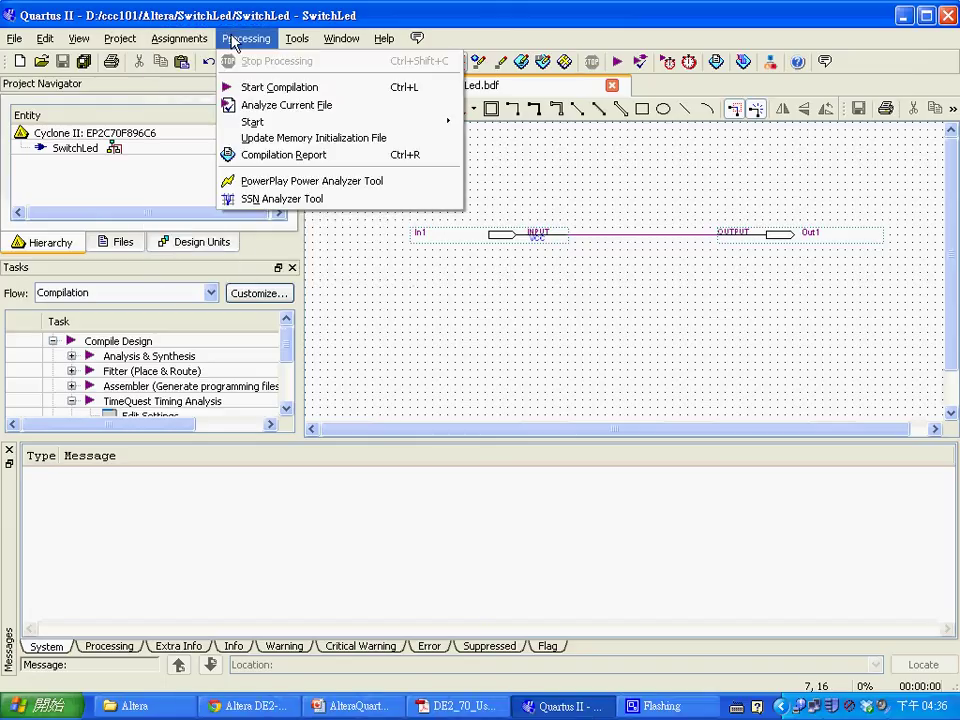
left_click(280, 89)
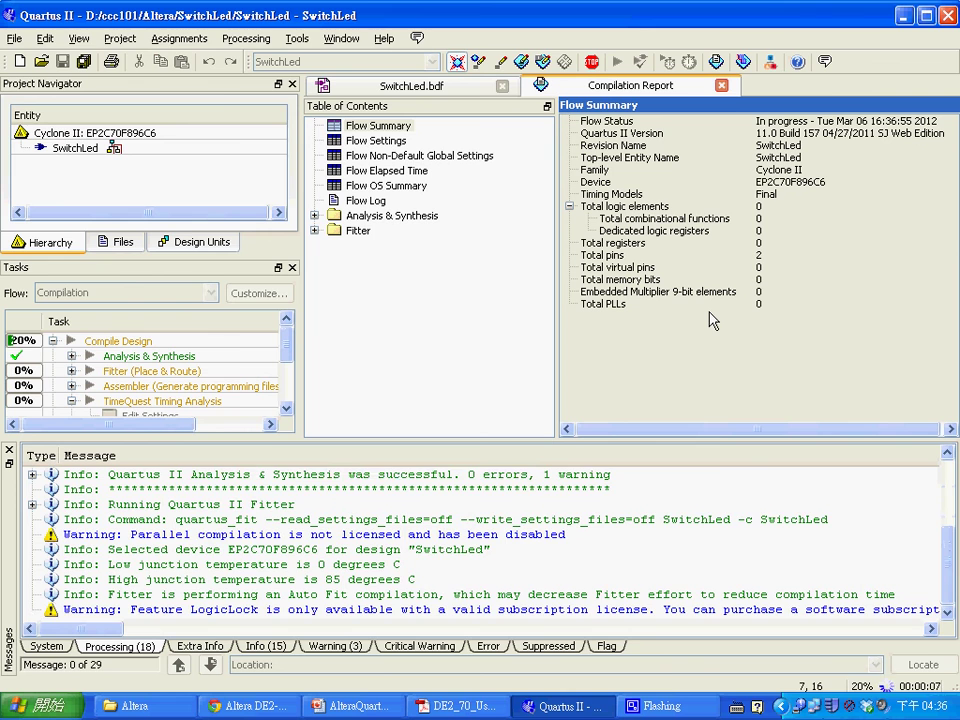
- Switch to the DE2_70 user manual in Adobe Reader and look up the FPGA pin for toggle switch SW[0]
key("alt+Tab")
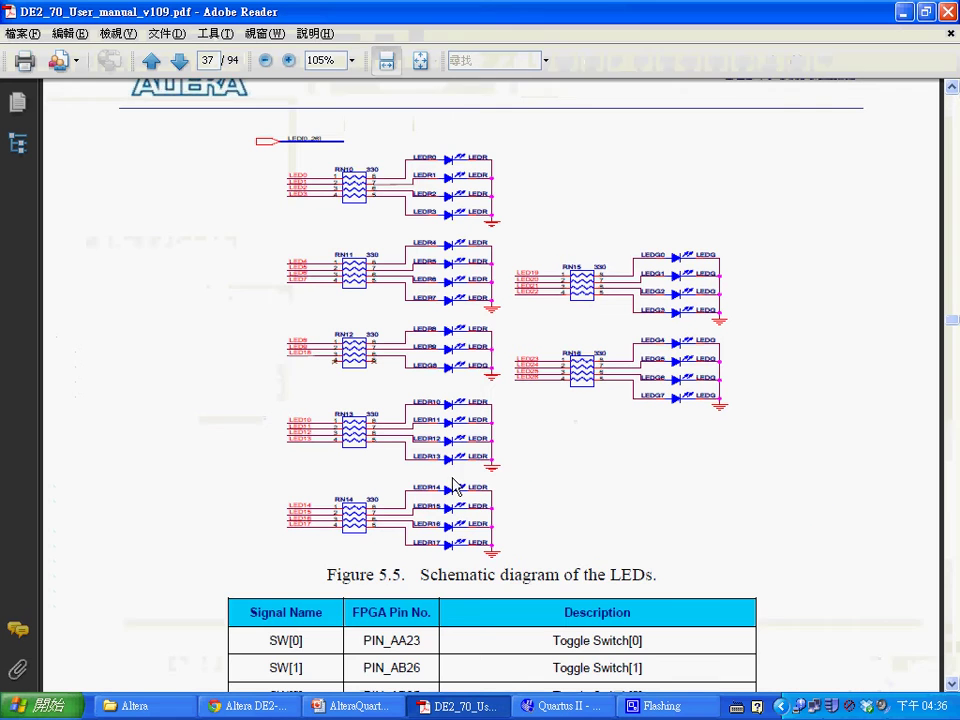
scroll(756, 422, "down", 5)
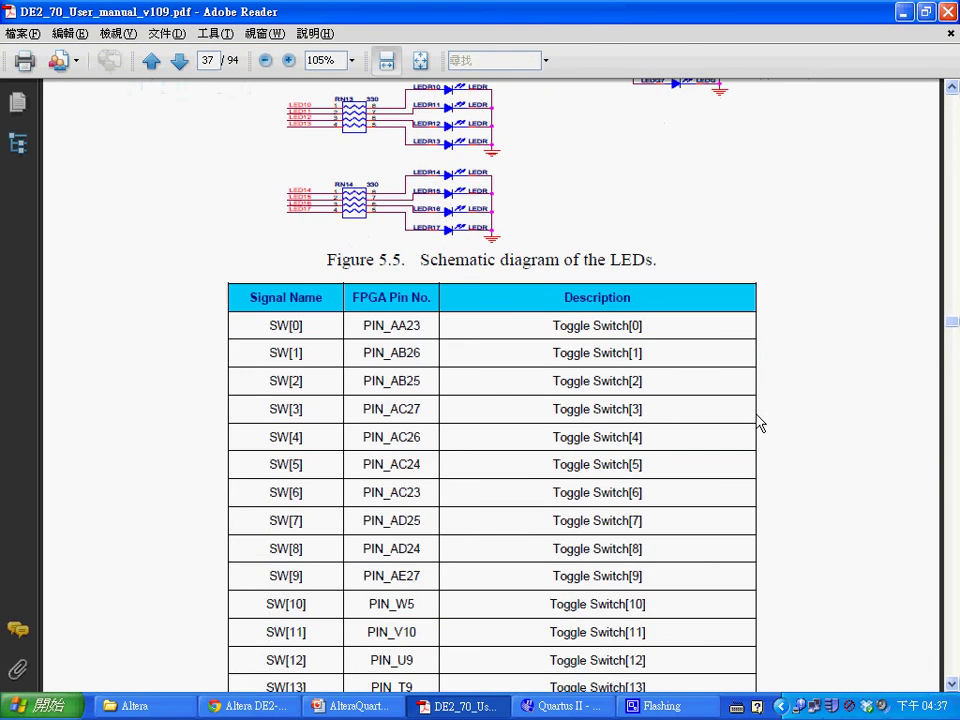
scroll(757, 423, "down", 3)
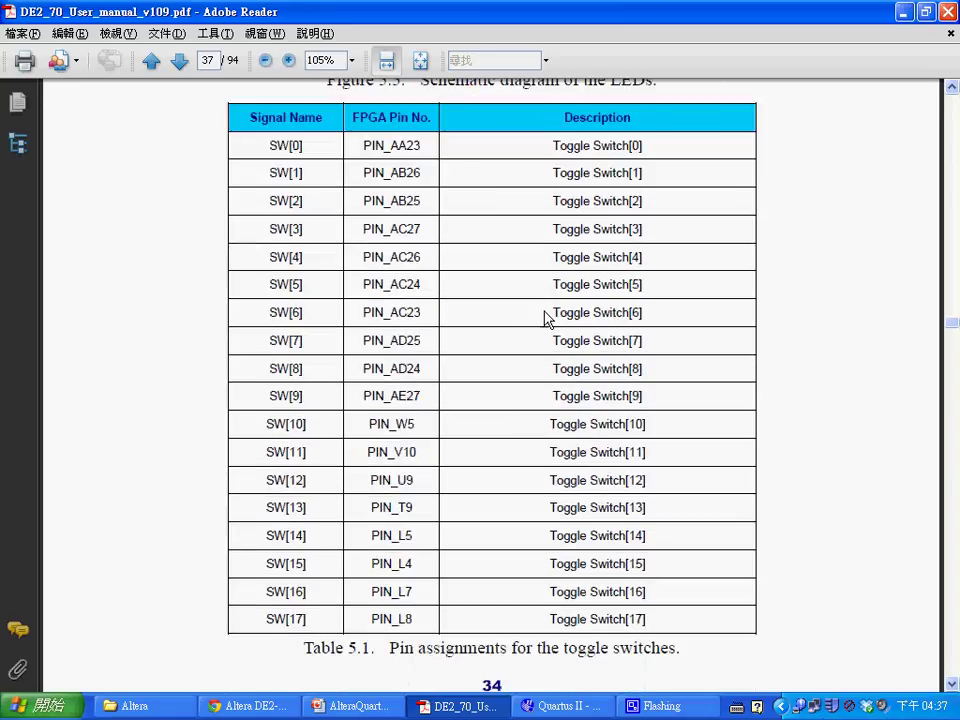
left_click_drag(272, 150, 666, 148)
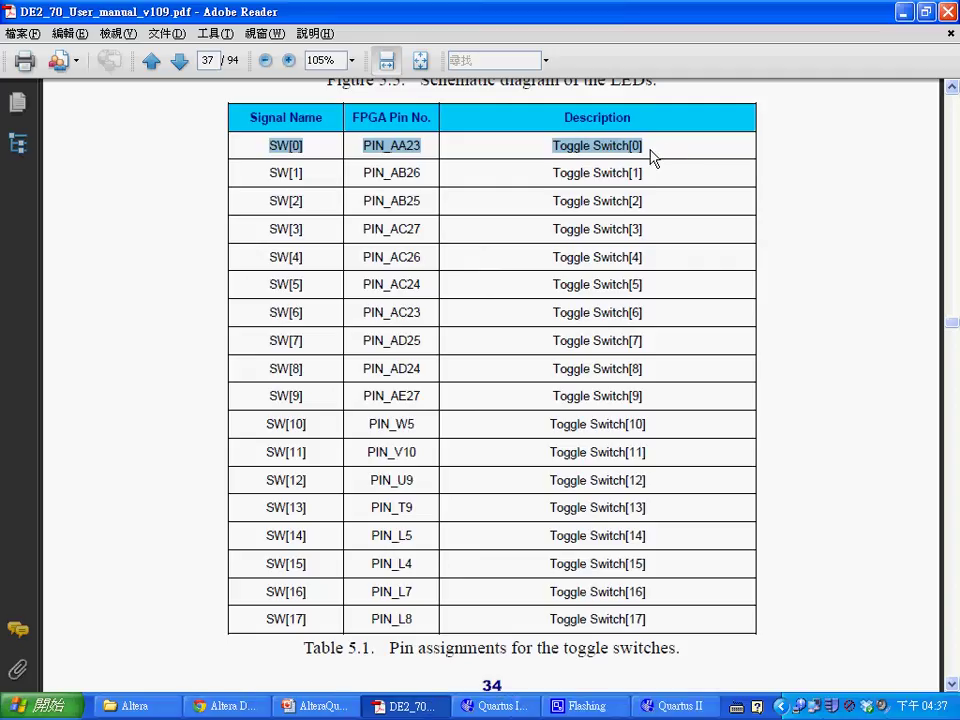
- Return to Quartus II, dismiss the compilation message and open the Pin Planner for the compiled design
left_click(674, 708)
left_click(482, 363)
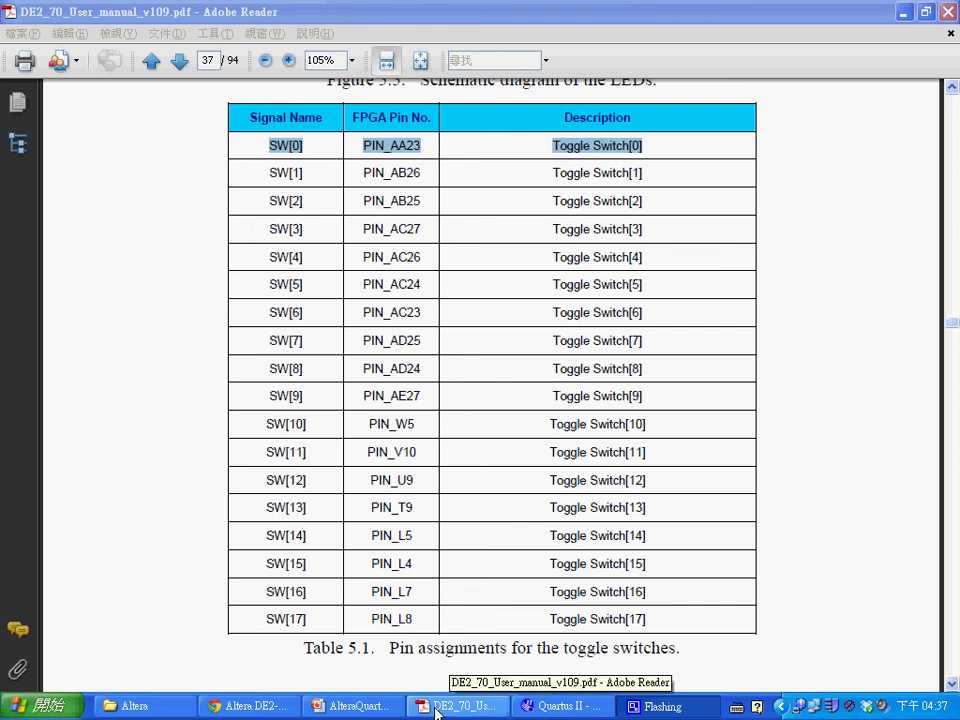
left_click(546, 706)
left_click(185, 38)
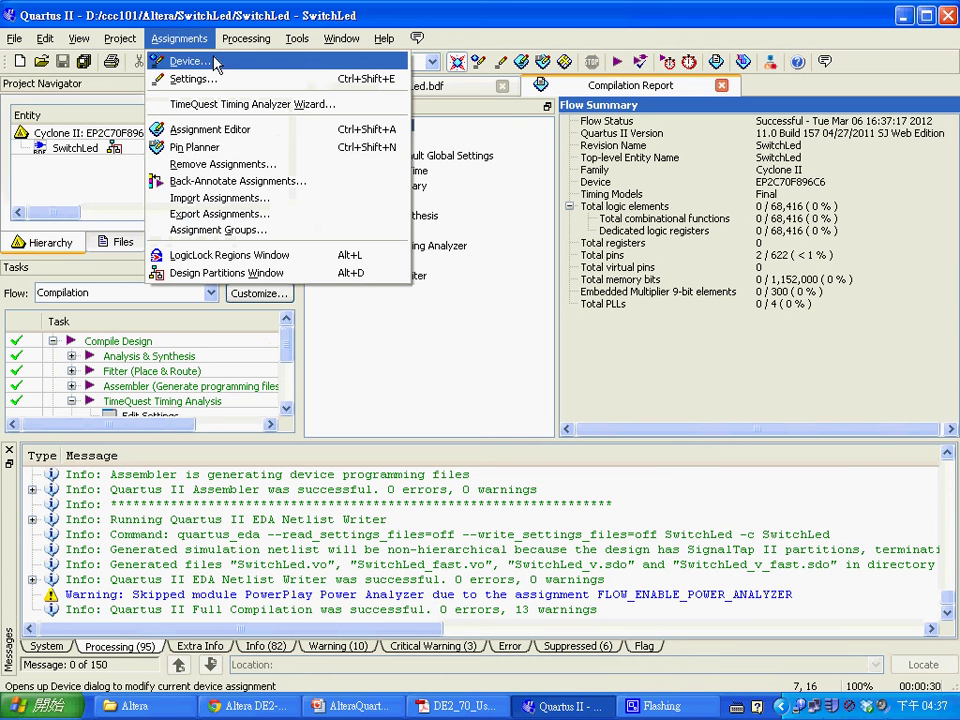
left_click(232, 148)
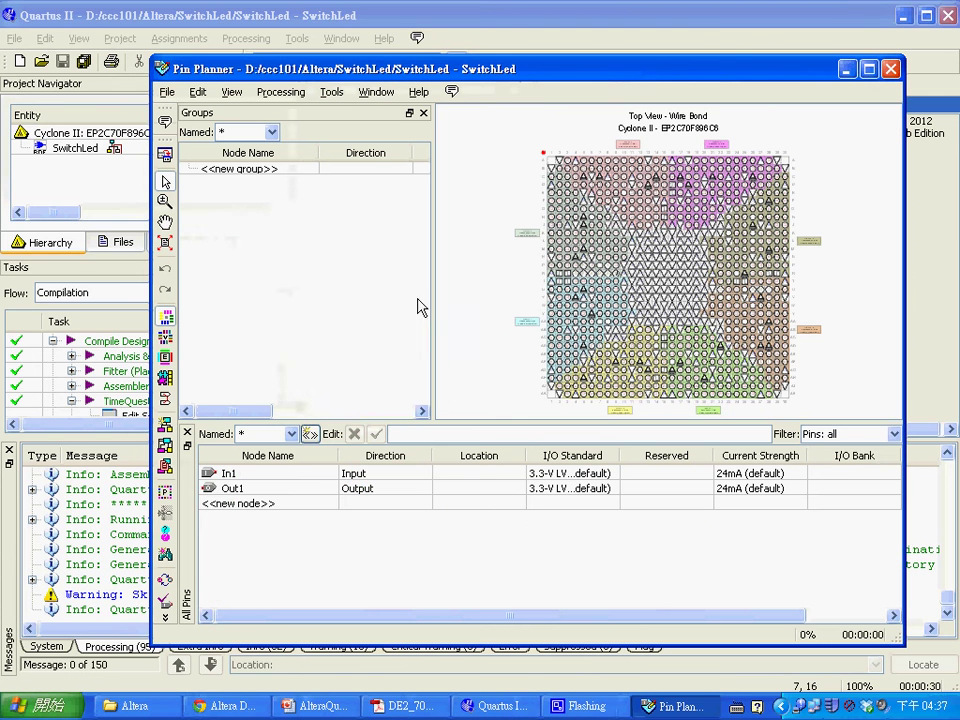
- In the Pin Planner, assign input In1 to location PIN_AA23
left_click(468, 477)
left_click(441, 475)
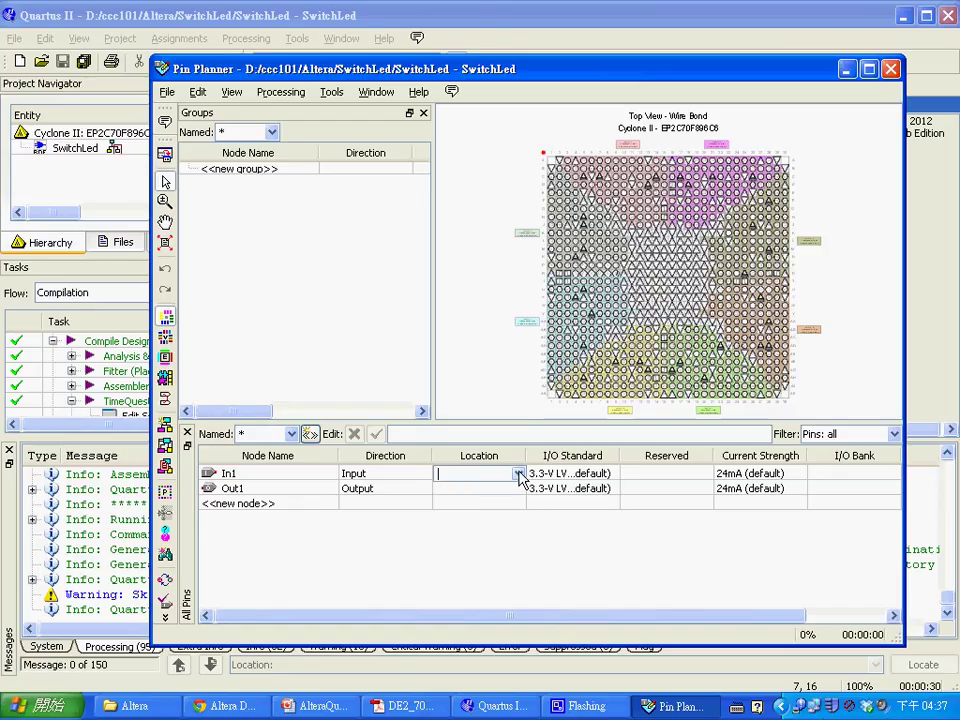
type("PIN_AA23")
left_click(508, 488)
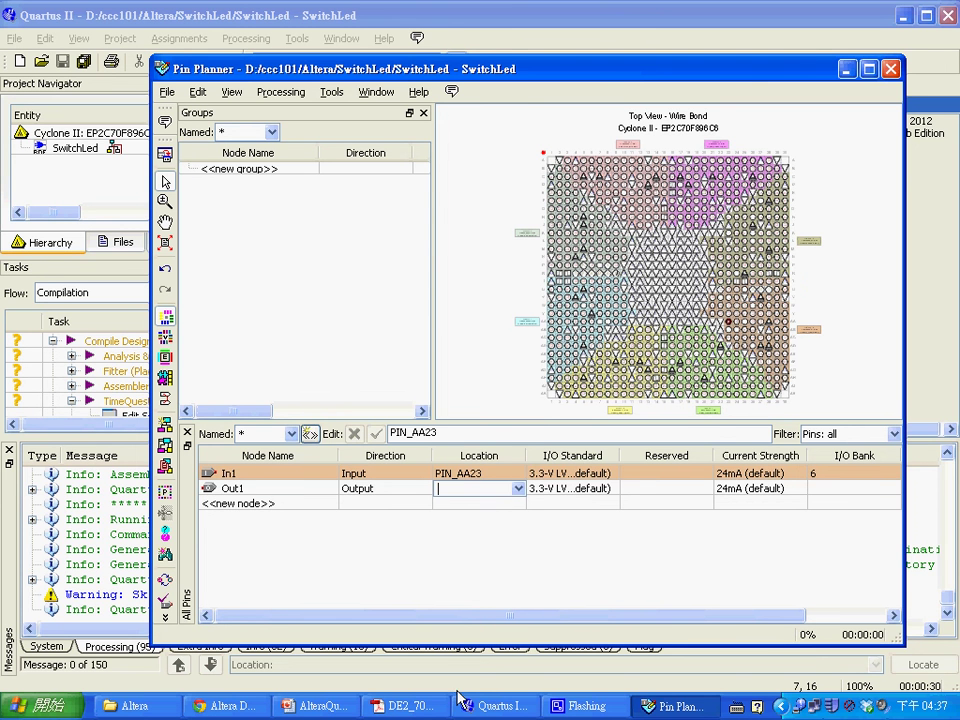
- Switch to the DE2_70 user manual in Adobe Reader and look up the FPGA pin for red LED LEDR[0]
key("alt+Tab")
left_click(957, 487)
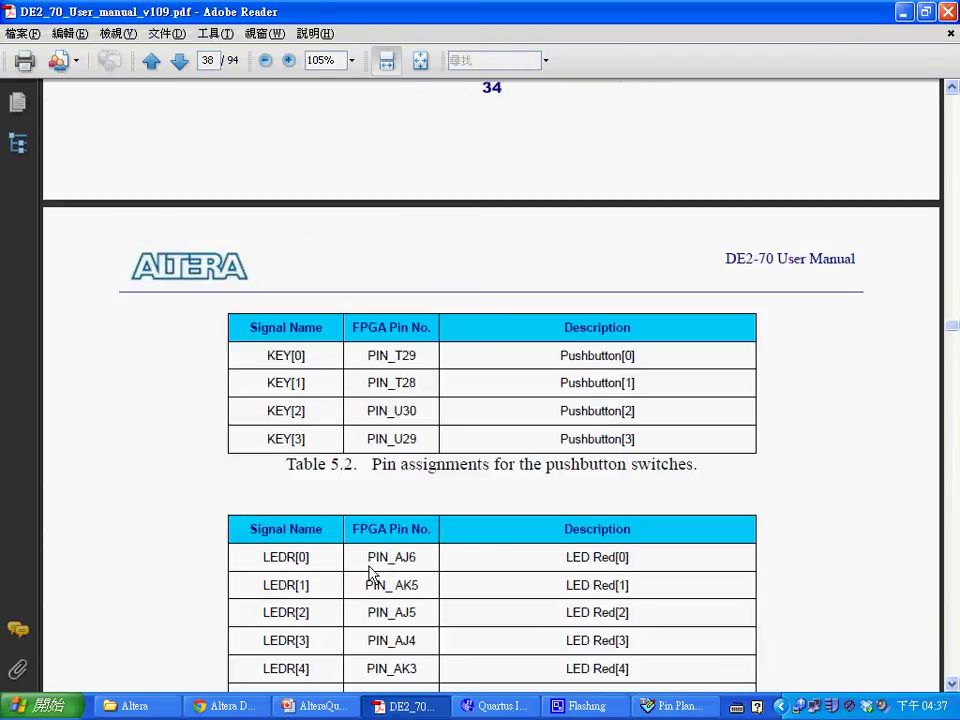
scroll(328, 354, "down", 4)
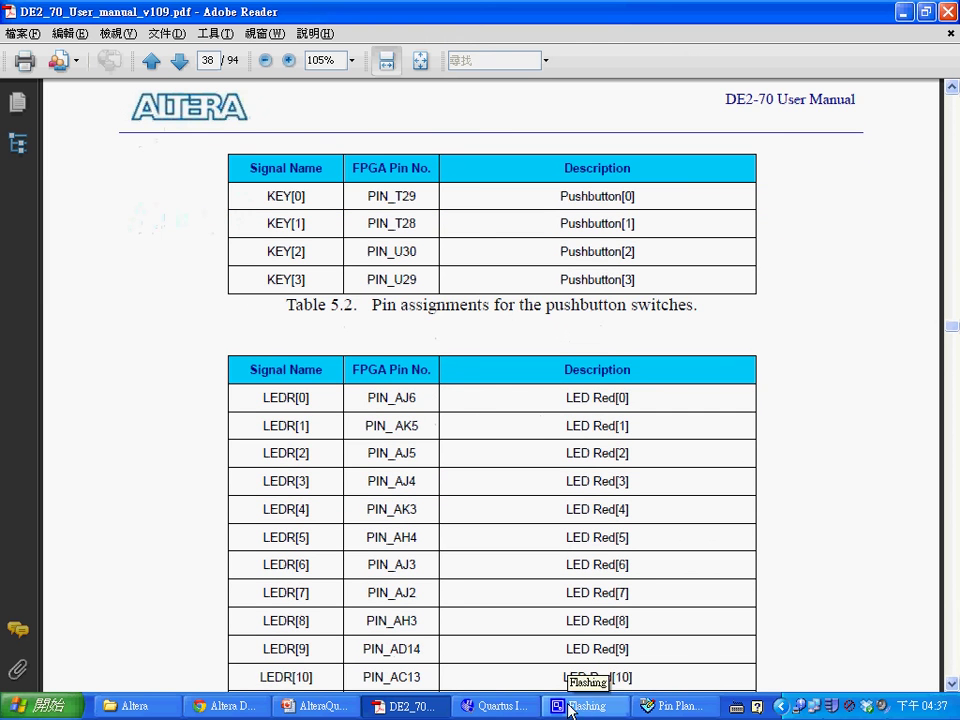
- Return to the Quartus II Pin Planner, assign output Out1 to location PIN_AJ6 and close the planner
left_click(500, 706)
left_click(678, 706)
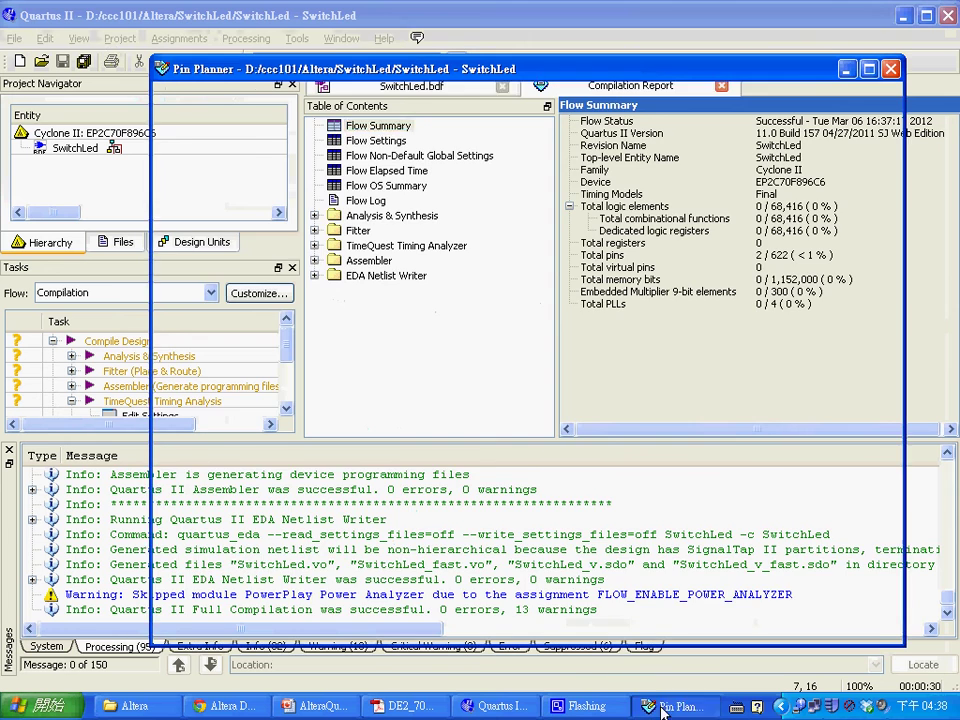
left_click(438, 492)
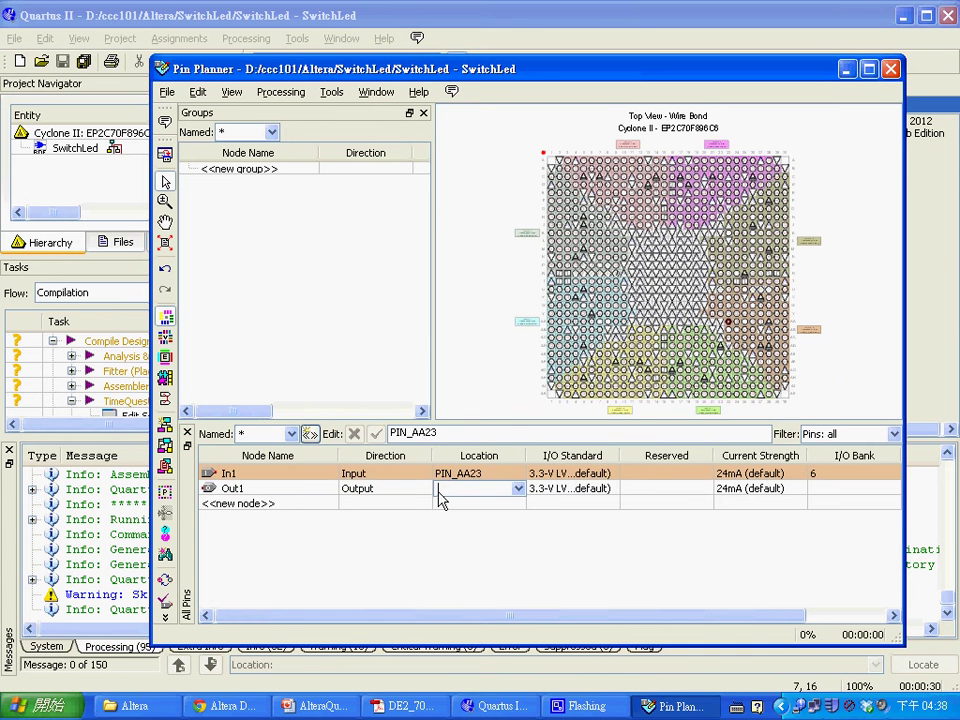
type("PIN_AJ6")
key("Return")
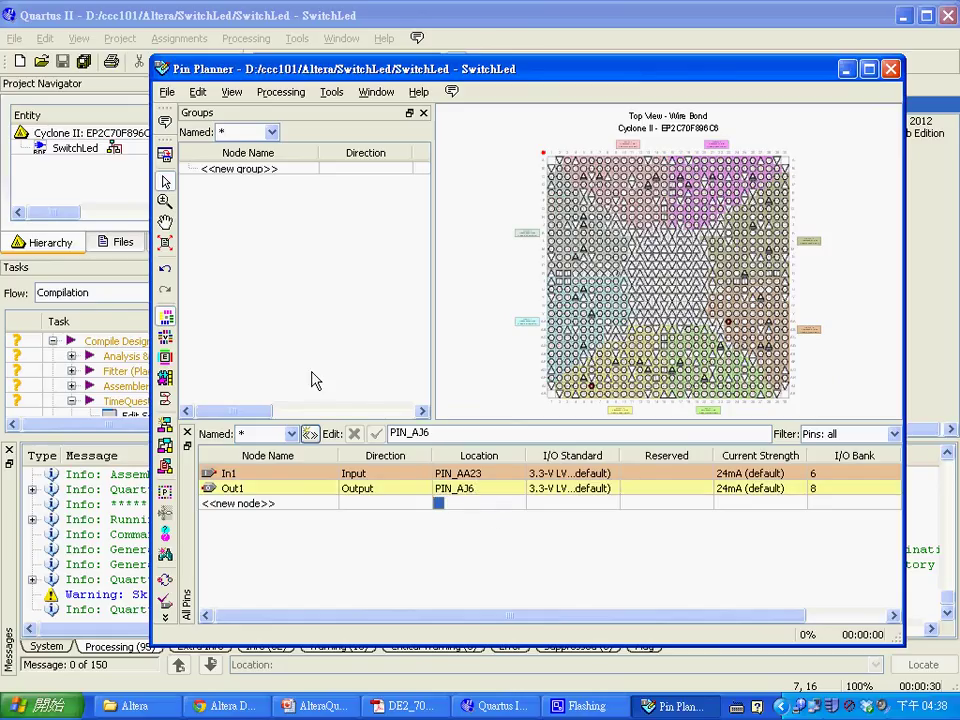
left_click(167, 93)
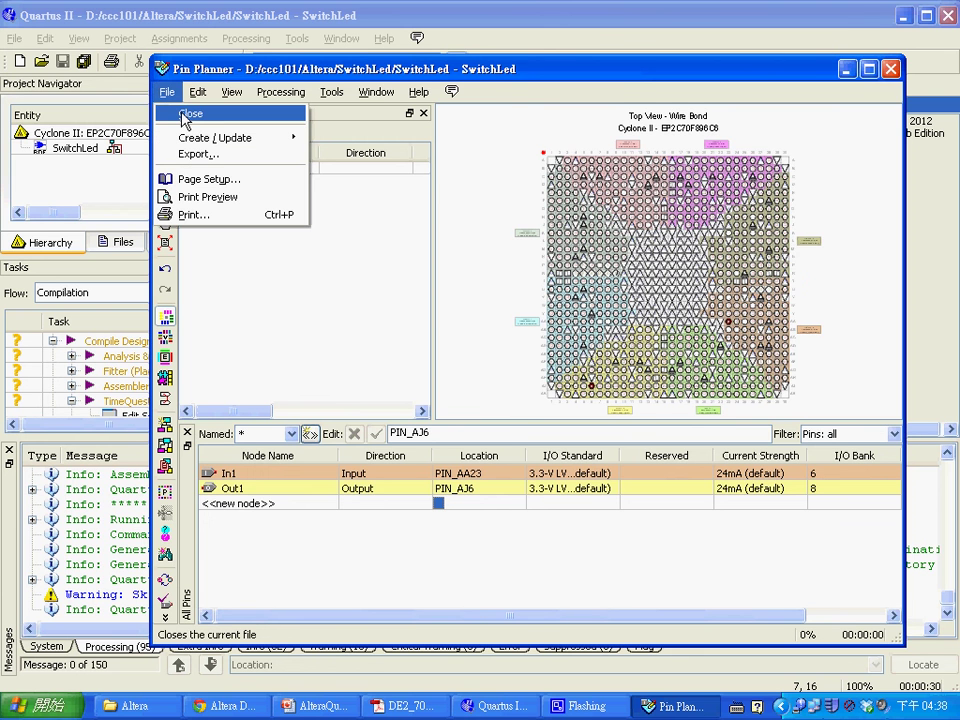
left_click(186, 115)
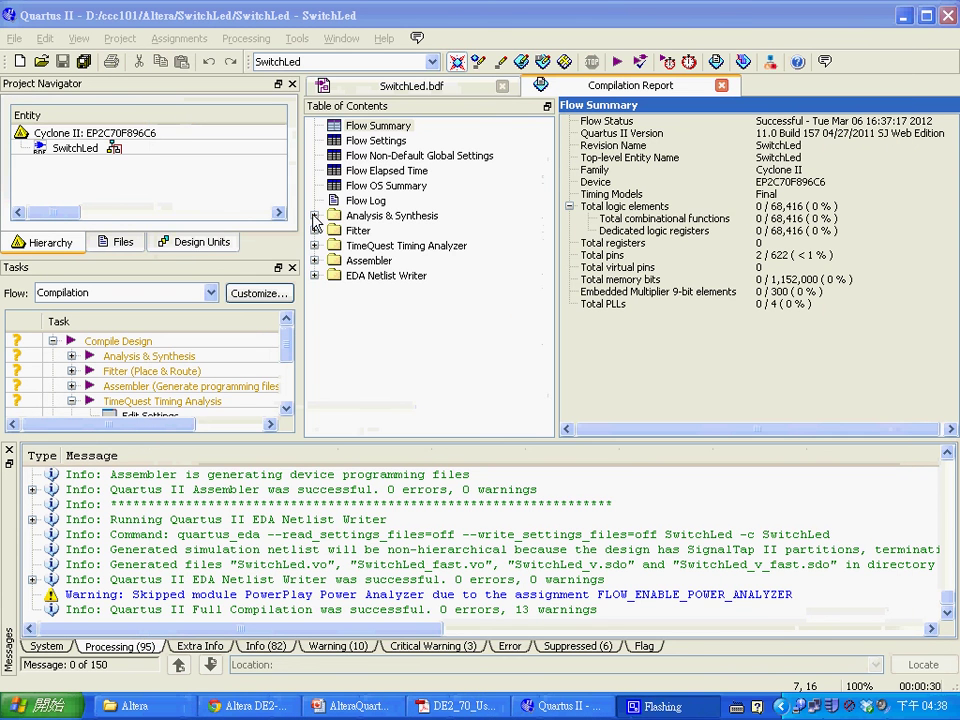
- Reopen the Pin Planner to check the stored pin locations of In1 and Out1, and close it again
left_click(170, 42)
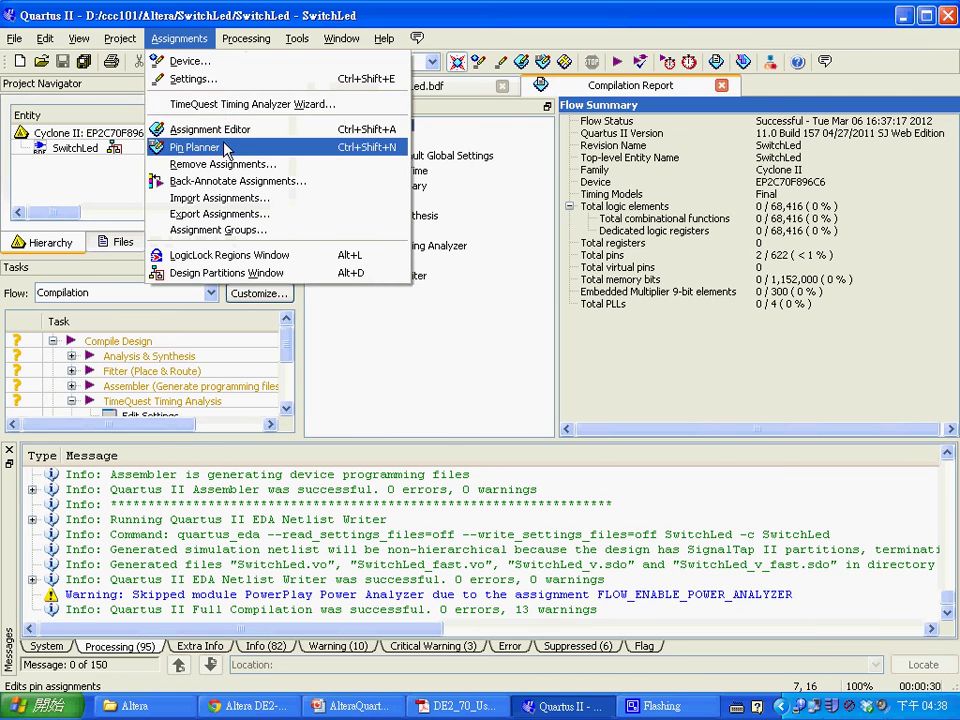
left_click(225, 147)
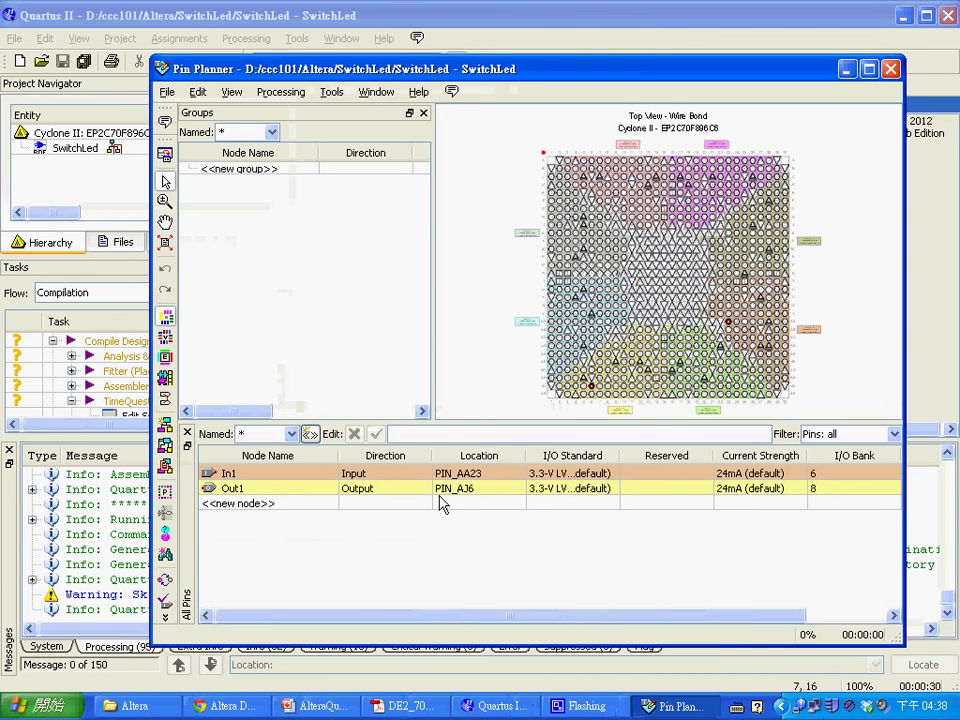
left_click(480, 474)
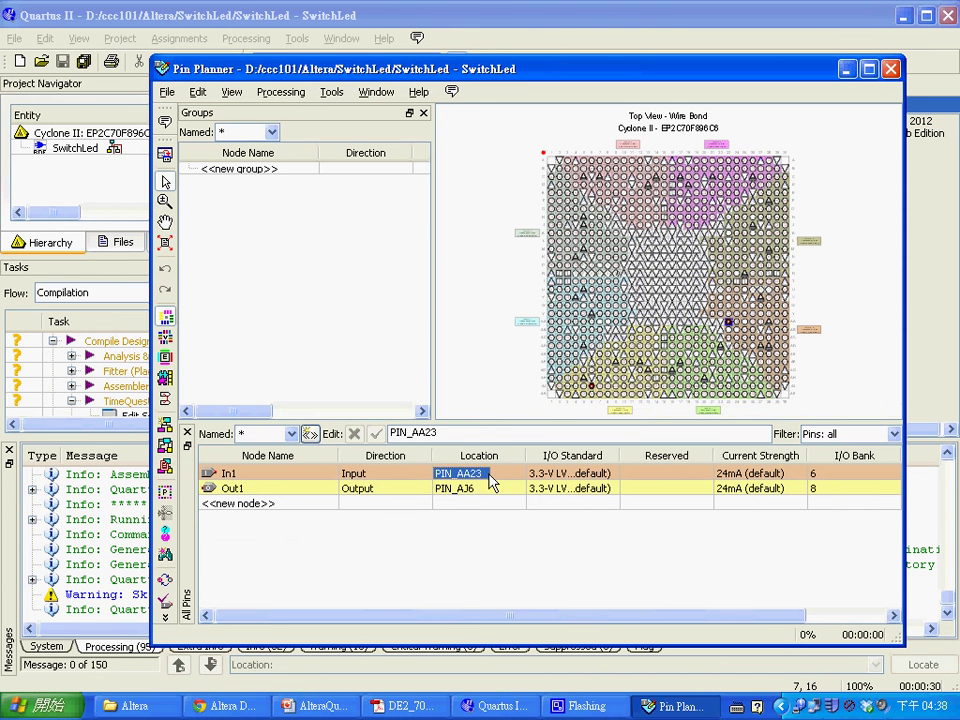
left_click(890, 70)
- Start a full recompilation with the new pin assignments and bring up the SwitchLed.bdf schematic
left_click(182, 42)
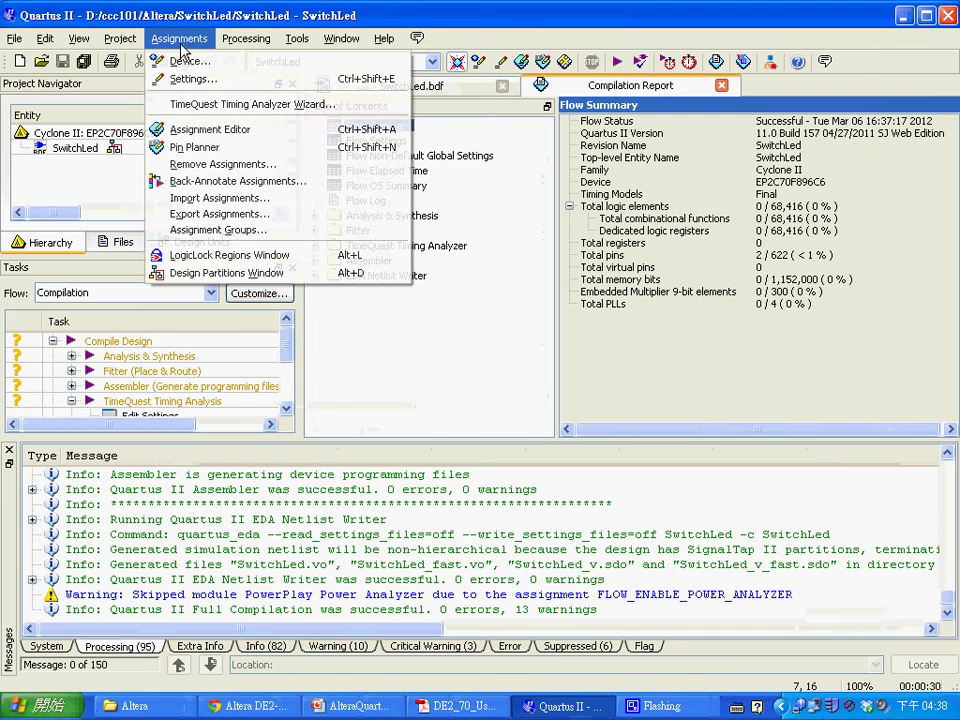
mouse_move(246, 38)
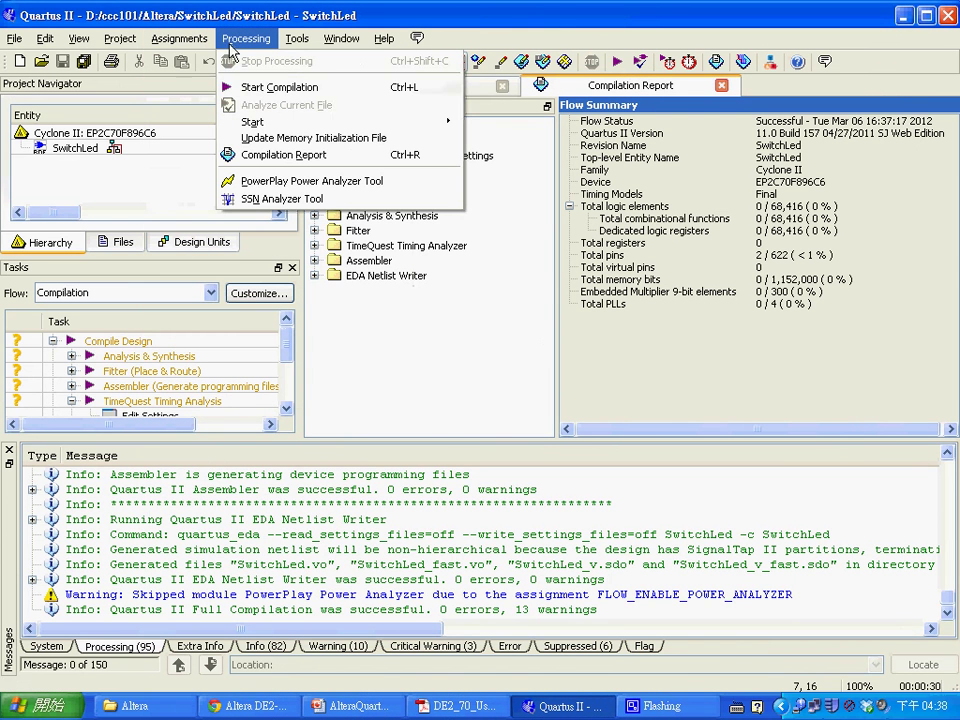
left_click(266, 91)
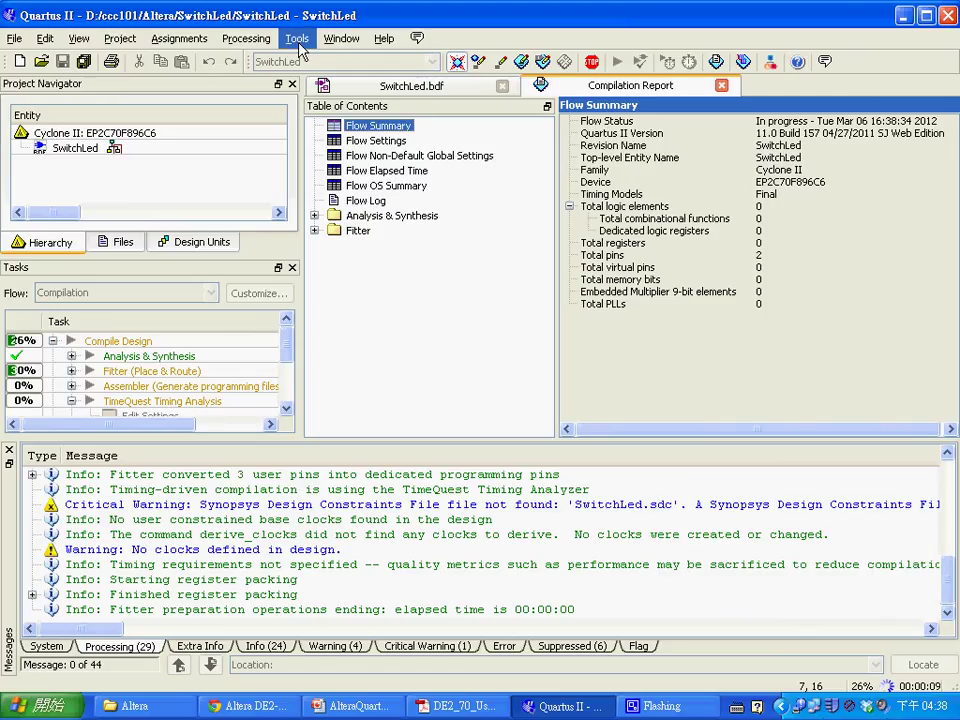
left_click(330, 85)
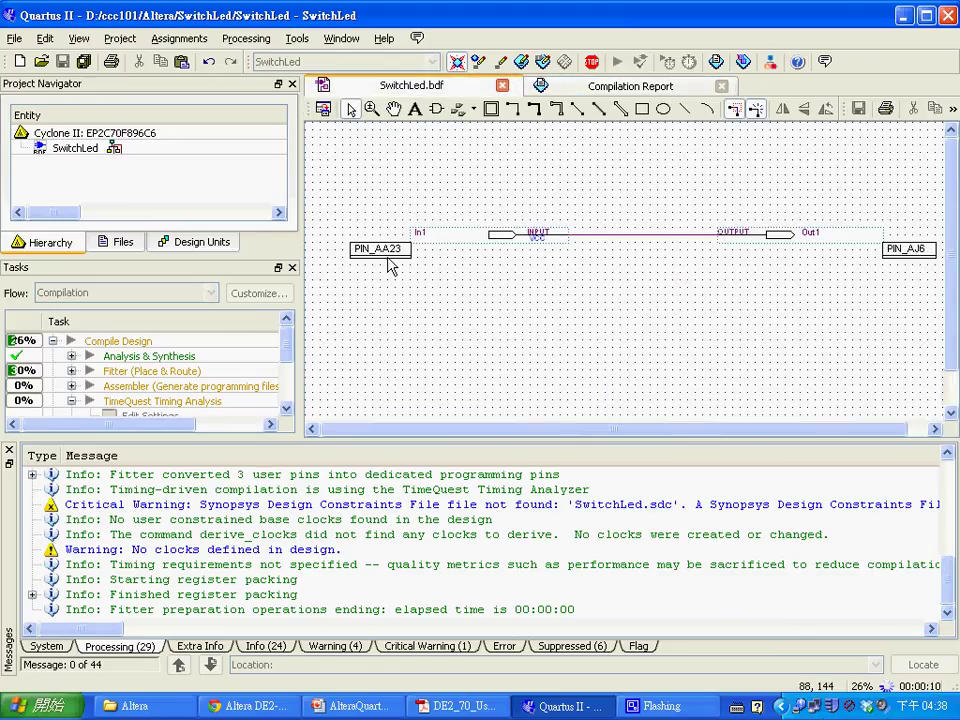